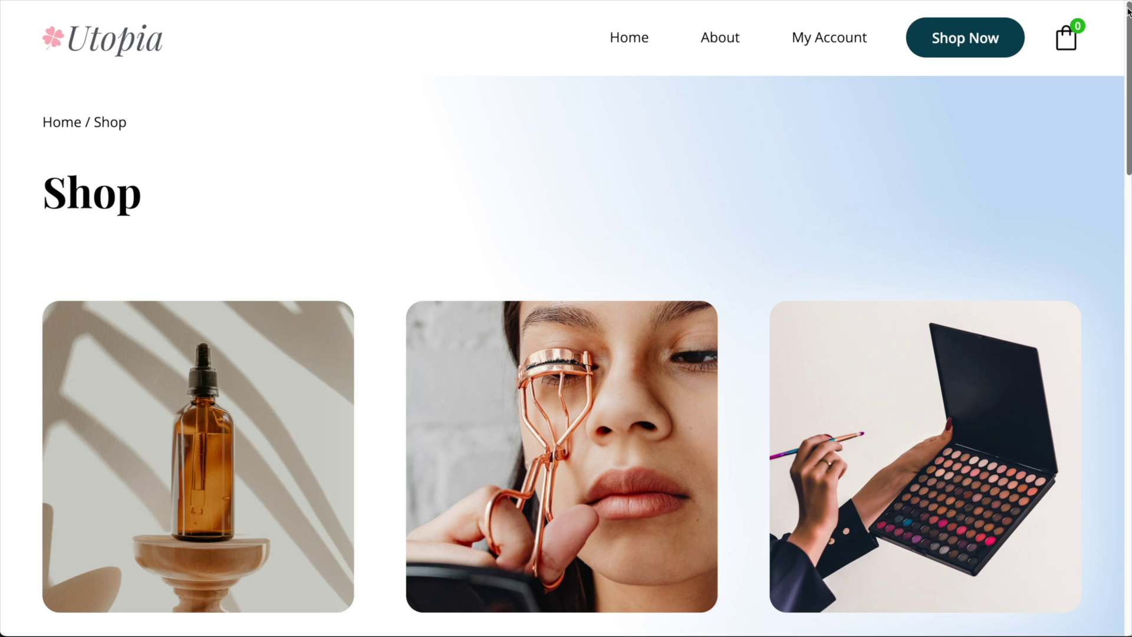
Step: Add one Eyeshadow Palette and one Lipstick to the cart for a $75.00 subtotal
{"action": "scroll", "coordinate": [1119, 118], "scroll_direction": "down", "scroll_amount": 4}
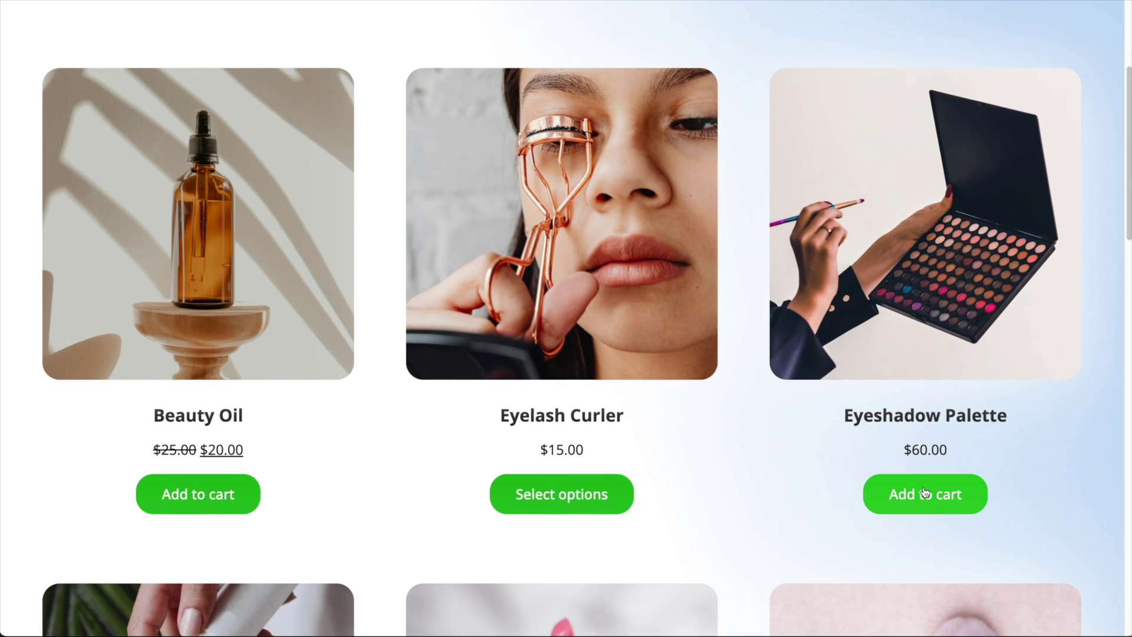
{"action": "left_click", "coordinate": [924, 493]}
{"action": "scroll", "coordinate": [566, 318], "scroll_direction": "down", "scroll_amount": 6}
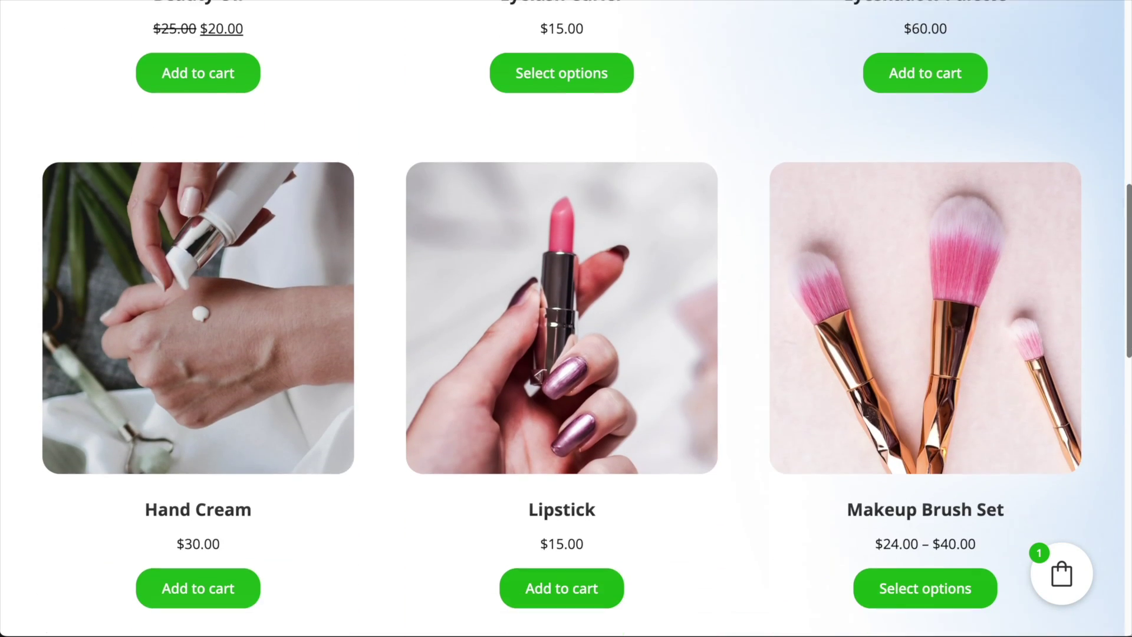
{"action": "scroll", "coordinate": [649, 521], "scroll_direction": "down", "scroll_amount": 1}
{"action": "left_click", "coordinate": [589, 533]}
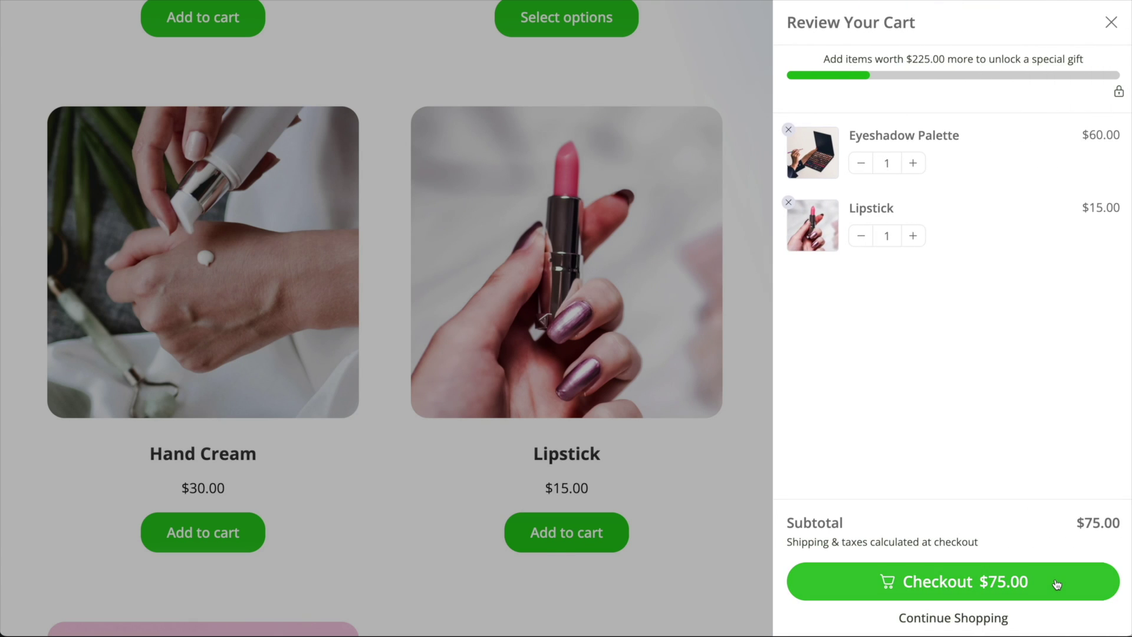
Step: Go to checkout, autofill the street address, set the button Green normal, and move Phone into Contact Information
{"action": "left_click", "coordinate": [1056, 584]}
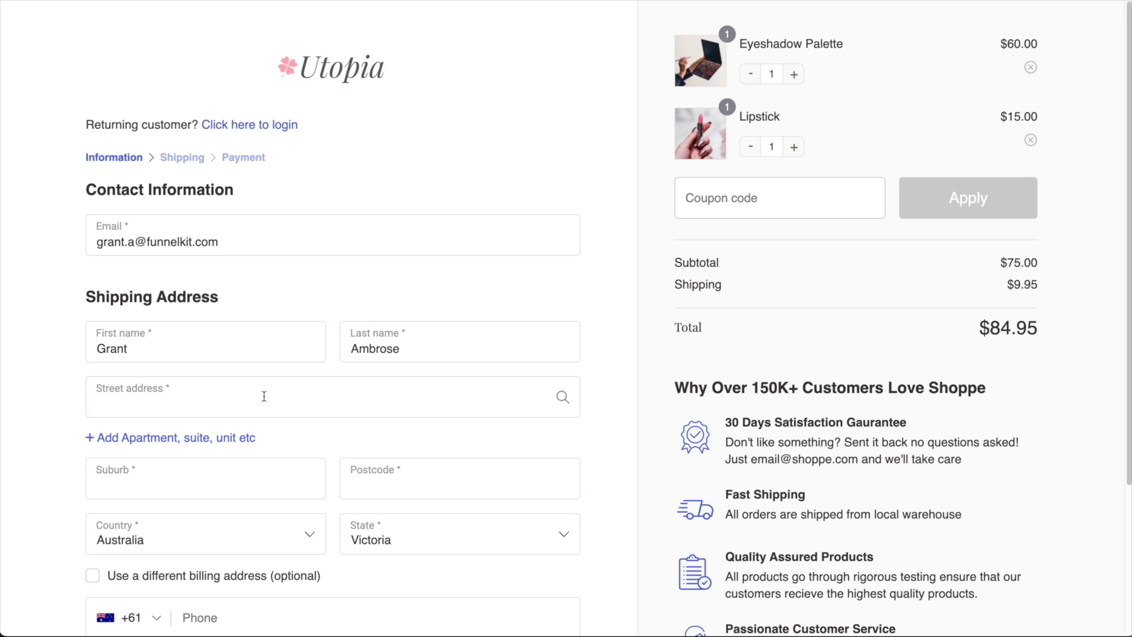
{"action": "type", "text": "123str"}
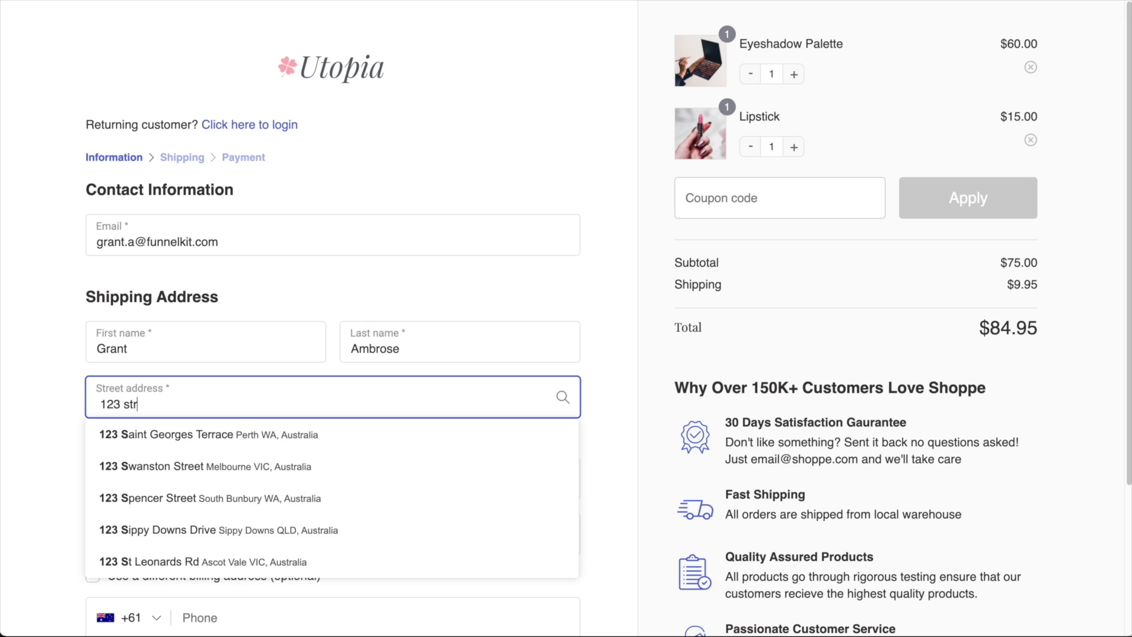
{"action": "type", "text": "eet"}
{"action": "left_click", "coordinate": [280, 433]}
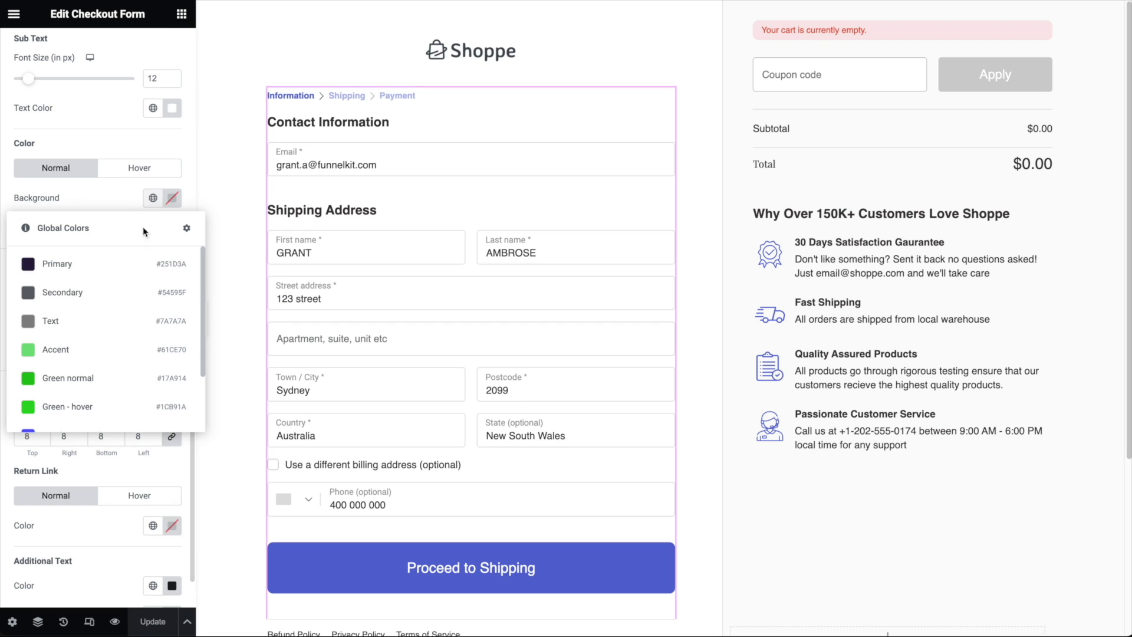
{"action": "left_click", "coordinate": [114, 376]}
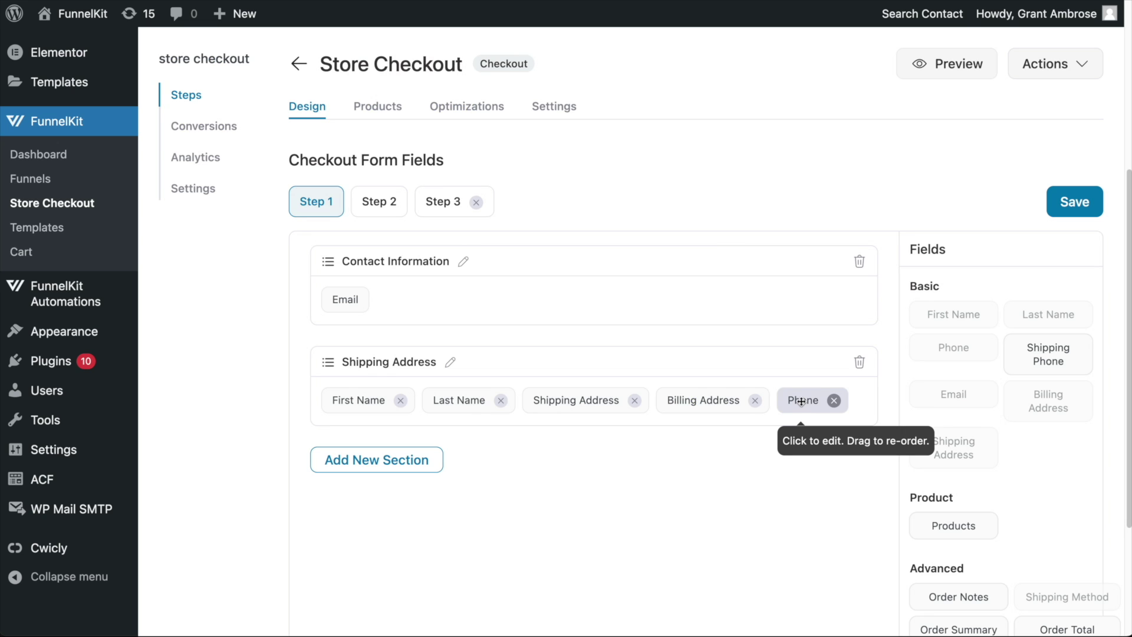
{"action": "left_click_drag", "start_coordinate": [800, 402], "coordinate": [644, 335]}
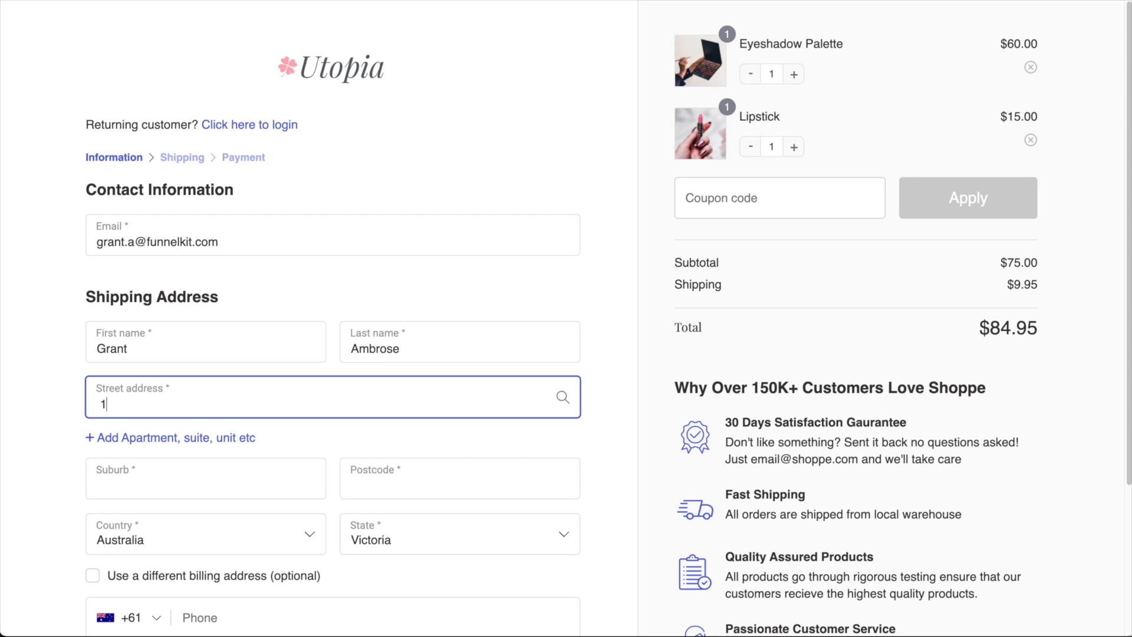
Step: Fill the address with 123 Victoria Street and phone 400 000 000, then continue to shipping
{"action": "type", "text": "23 street"}
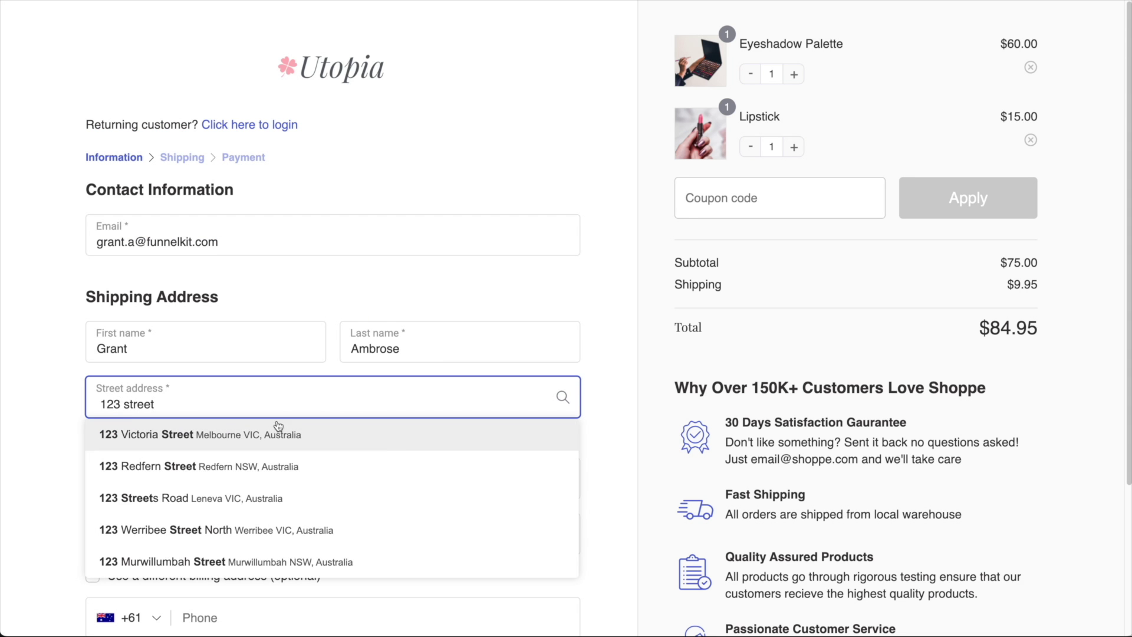
{"action": "left_click", "coordinate": [279, 429]}
{"action": "scroll", "coordinate": [257, 465], "scroll_direction": "down", "scroll_amount": 2}
{"action": "left_click", "coordinate": [257, 472]}
{"action": "type", "text": "400 000 000"}
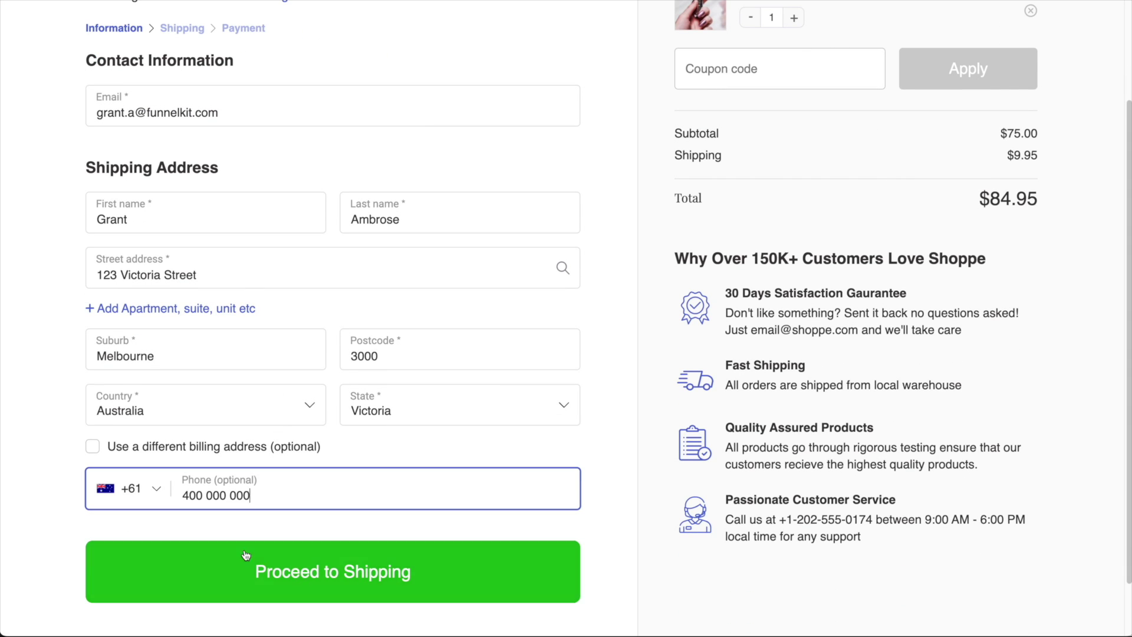
{"action": "left_click", "coordinate": [246, 554]}
Step: Choose flat rate shipping, enter the test card, and place the $84.95 order
{"action": "left_click", "coordinate": [221, 525]}
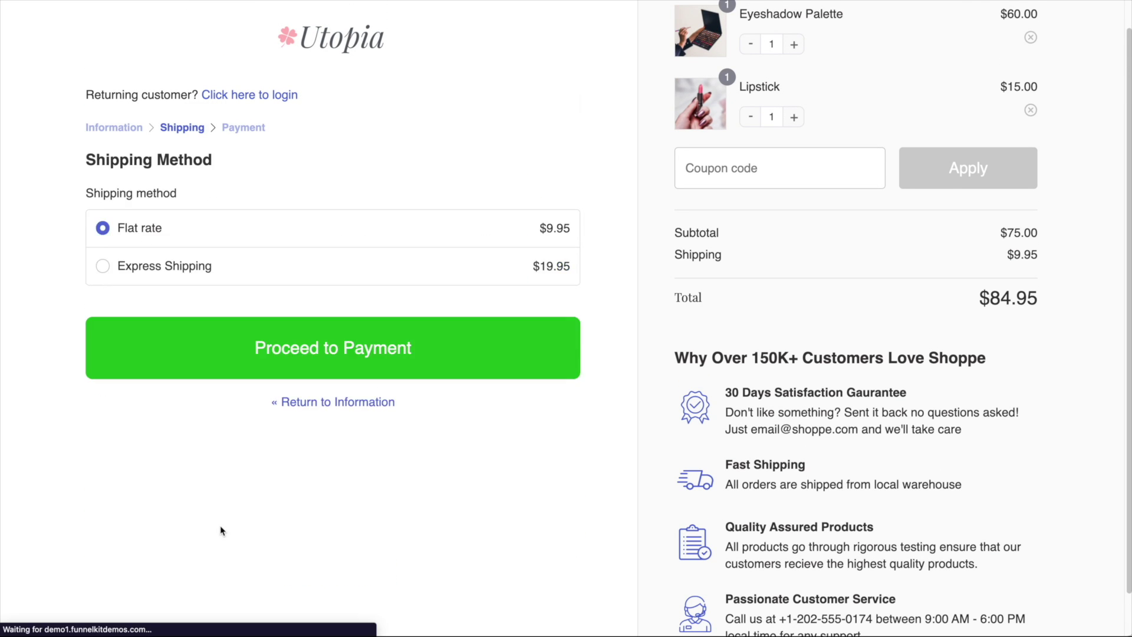
{"action": "type", "text": "424242424242424212312"}
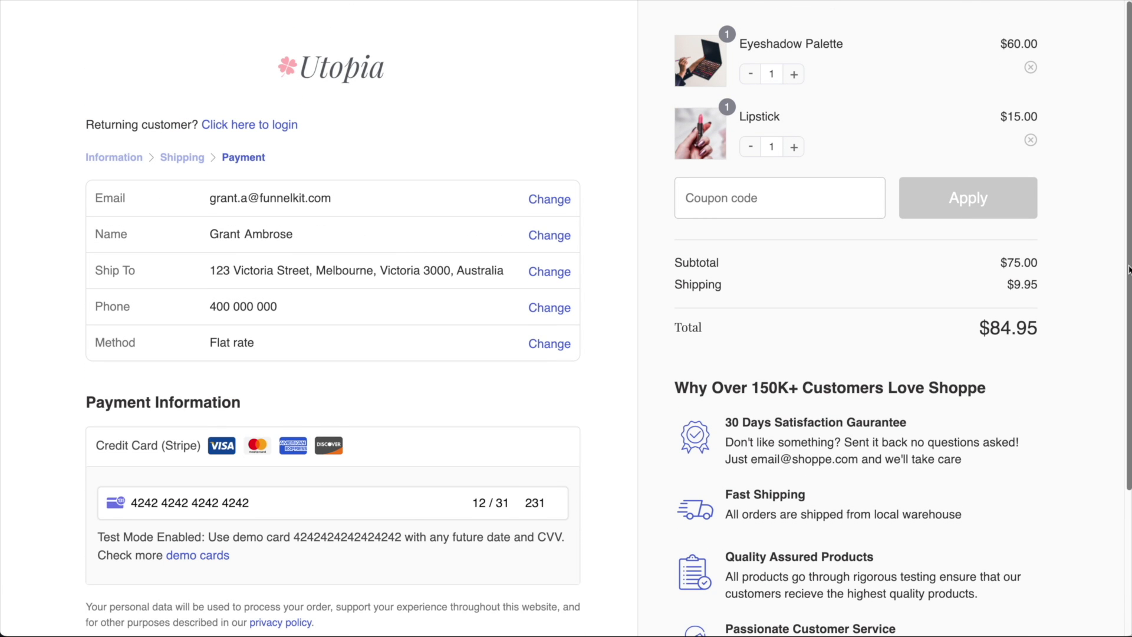
{"action": "scroll", "coordinate": [1129, 270], "scroll_direction": "down", "scroll_amount": 3}
{"action": "left_click", "coordinate": [525, 501]}
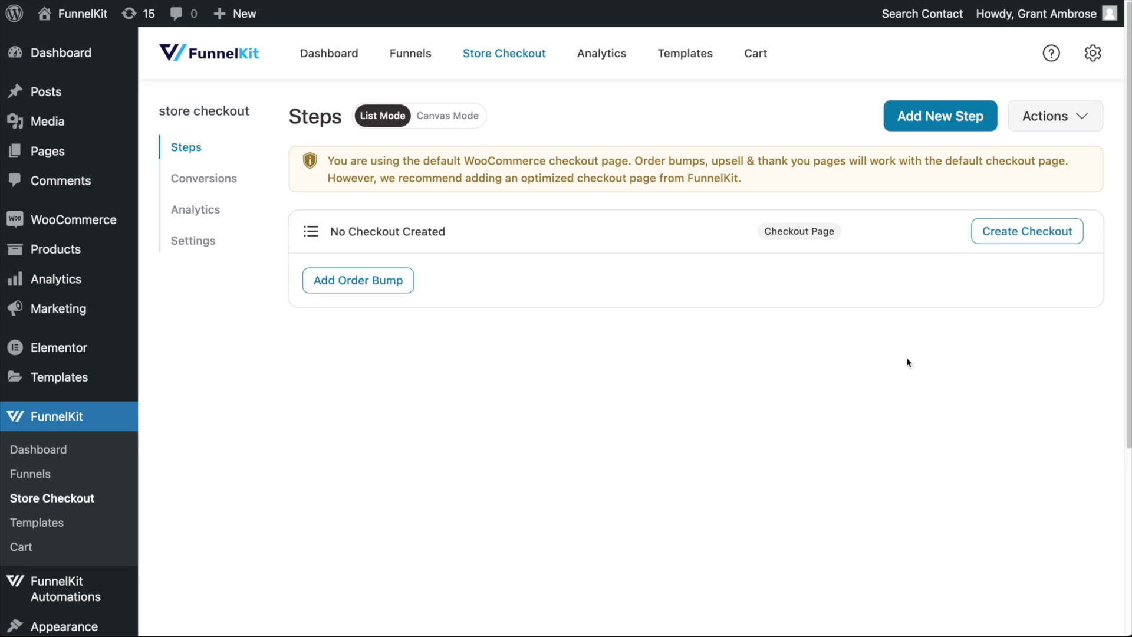
Step: Start creating a checkout from a template and preview the Hific template
{"action": "left_click", "coordinate": [982, 234]}
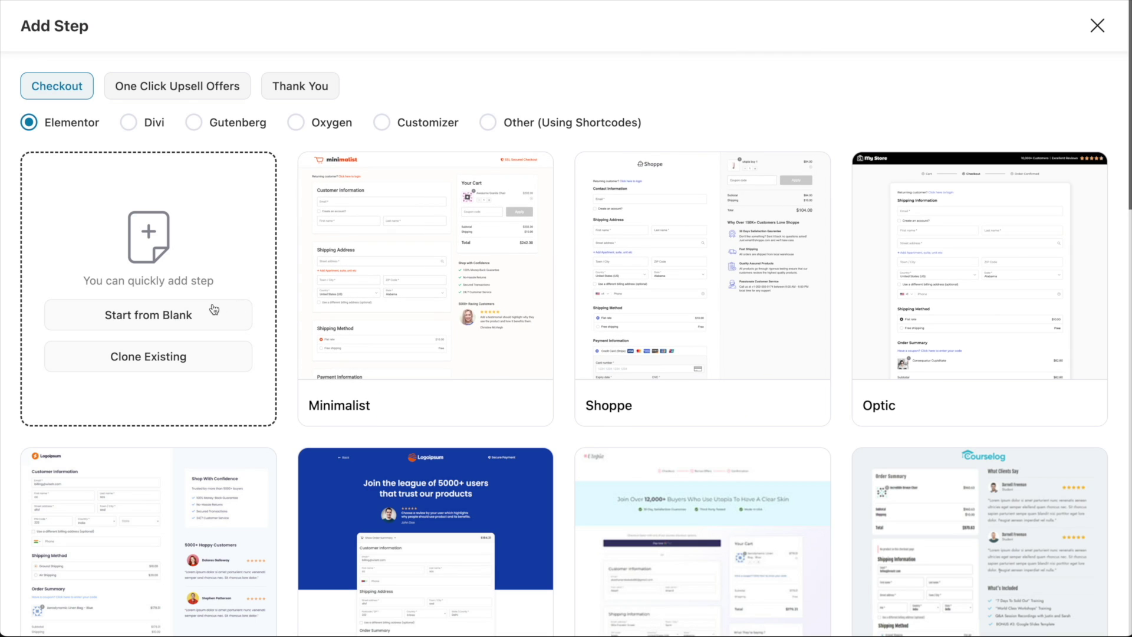
{"action": "scroll", "coordinate": [159, 178], "scroll_direction": "down", "scroll_amount": 5}
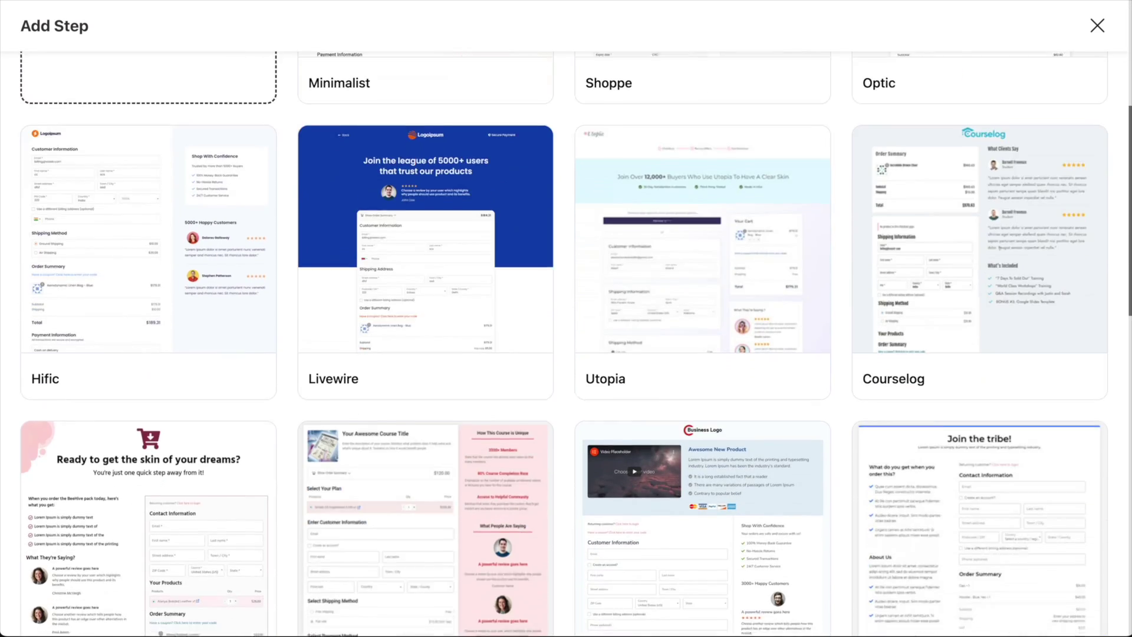
{"action": "left_click", "coordinate": [143, 308]}
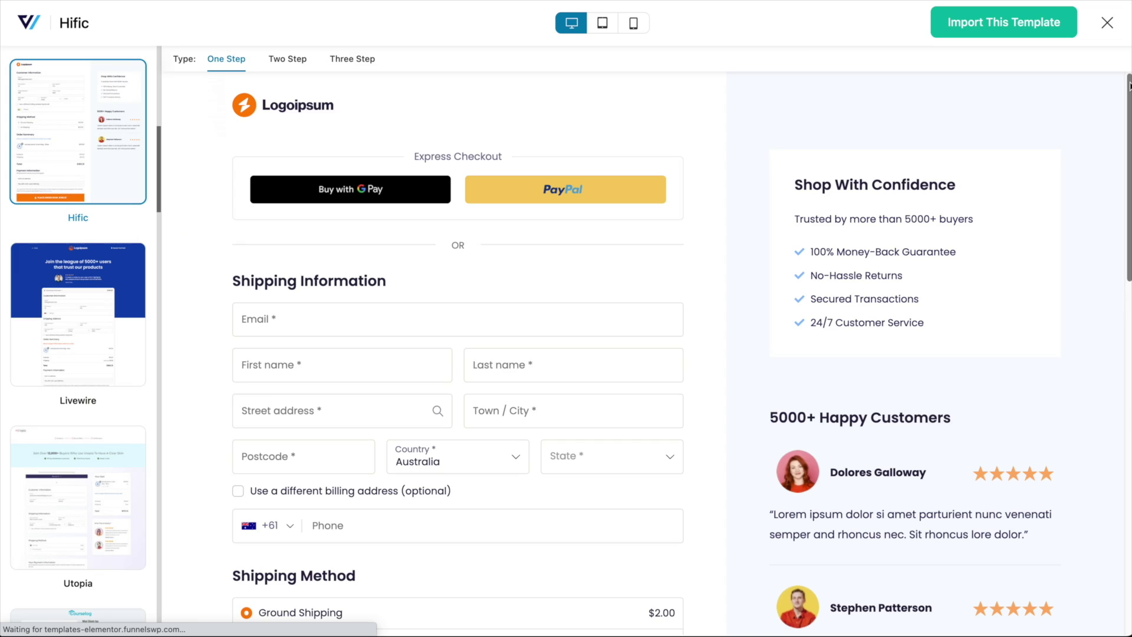
{"action": "scroll", "coordinate": [457, 353], "scroll_direction": "down", "scroll_amount": 1}
{"action": "scroll", "coordinate": [457, 353], "scroll_direction": "down", "scroll_amount": 3}
{"action": "scroll", "coordinate": [457, 354], "scroll_direction": "down", "scroll_amount": 3}
{"action": "scroll", "coordinate": [457, 353], "scroll_direction": "down", "scroll_amount": 5}
{"action": "scroll", "coordinate": [458, 354], "scroll_direction": "down", "scroll_amount": 3}
{"action": "scroll", "coordinate": [159, 103], "scroll_direction": "up", "scroll_amount": 7}
Step: Preview the Minimalist and Shoppe templates, viewing Shoppe as a two-step checkout
{"action": "left_click", "coordinate": [77, 118]}
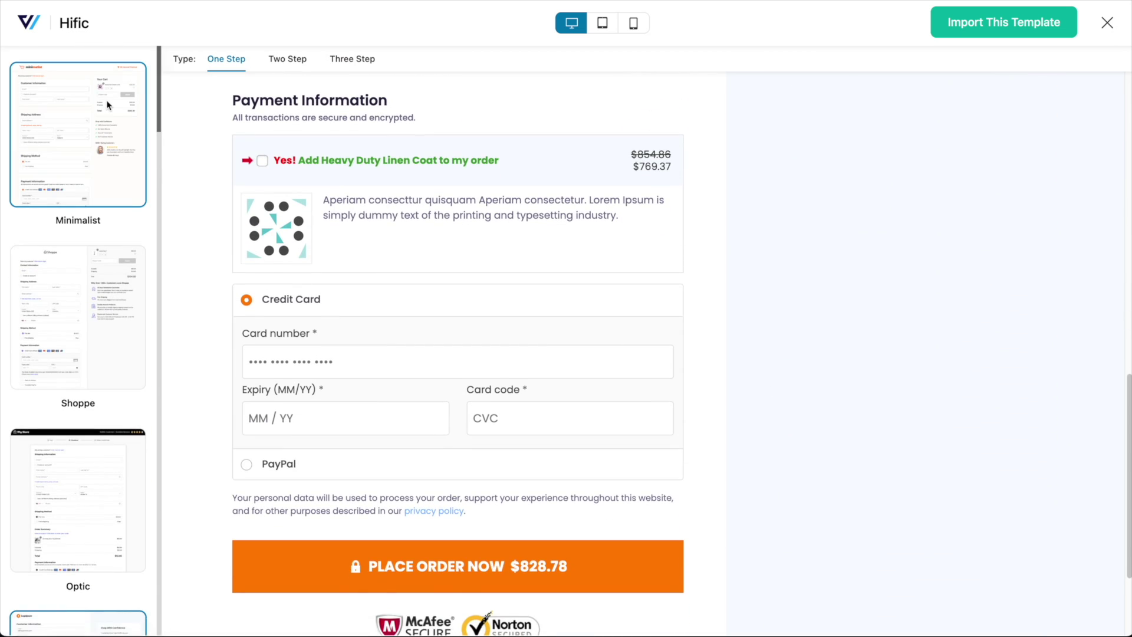
{"action": "scroll", "coordinate": [472, 354], "scroll_direction": "down", "scroll_amount": 1}
{"action": "scroll", "coordinate": [472, 354], "scroll_direction": "down", "scroll_amount": 4}
{"action": "scroll", "coordinate": [472, 353], "scroll_direction": "down", "scroll_amount": 3}
{"action": "scroll", "coordinate": [471, 354], "scroll_direction": "down", "scroll_amount": 3}
{"action": "left_click", "coordinate": [78, 318]}
{"action": "scroll", "coordinate": [472, 353], "scroll_direction": "down", "scroll_amount": 3}
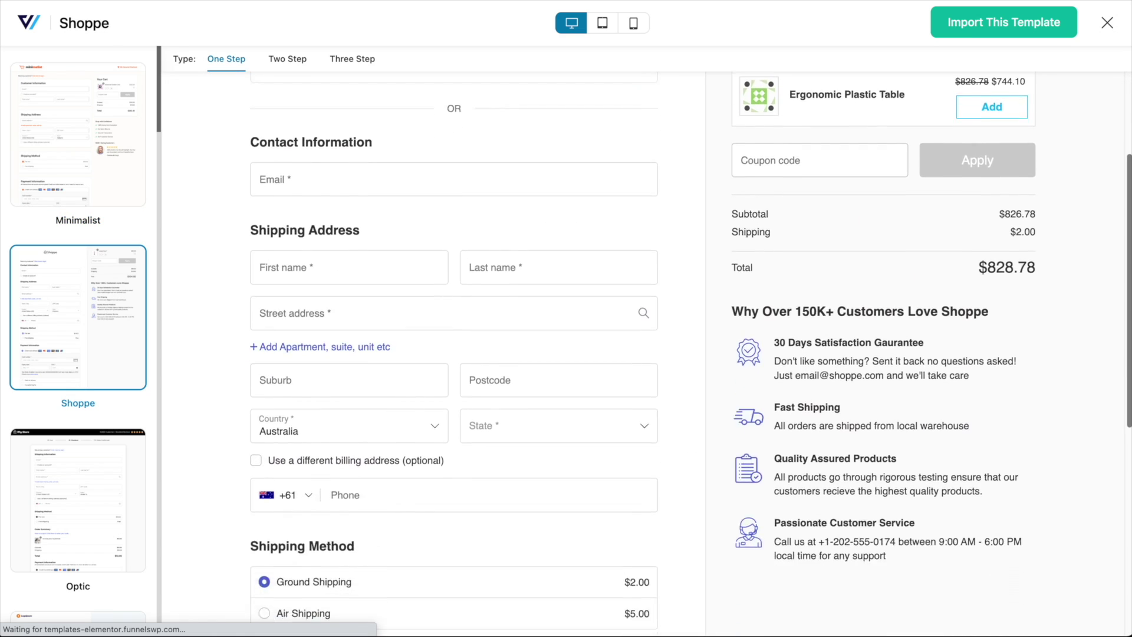
{"action": "scroll", "coordinate": [472, 354], "scroll_direction": "down", "scroll_amount": 4}
{"action": "scroll", "coordinate": [472, 353], "scroll_direction": "up", "scroll_amount": 2}
{"action": "scroll", "coordinate": [454, 354], "scroll_direction": "up", "scroll_amount": 5}
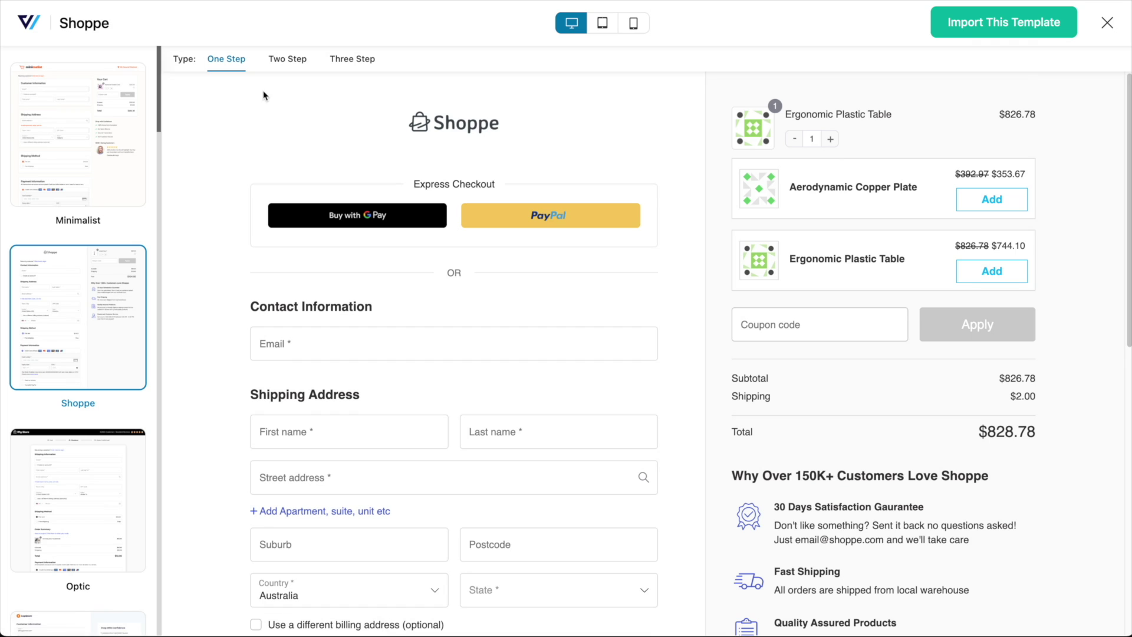
{"action": "left_click", "coordinate": [289, 62]}
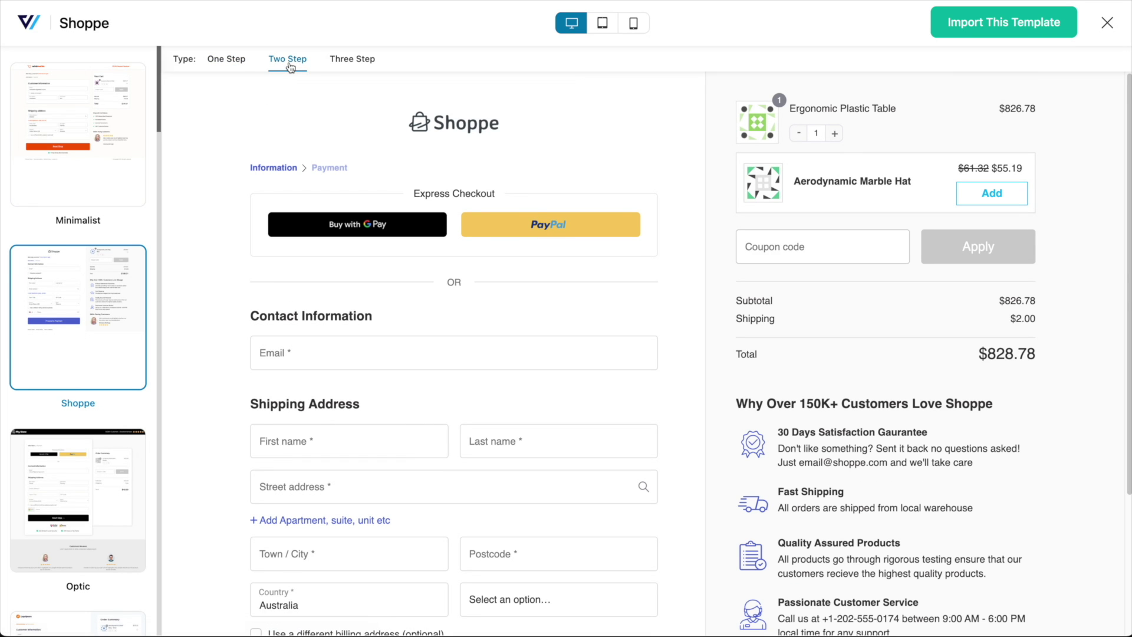
Step: Test Shoppe as a three-step checkout with Express Shipping and the test card, placing a $94.95 order
{"action": "left_click", "coordinate": [353, 59]}
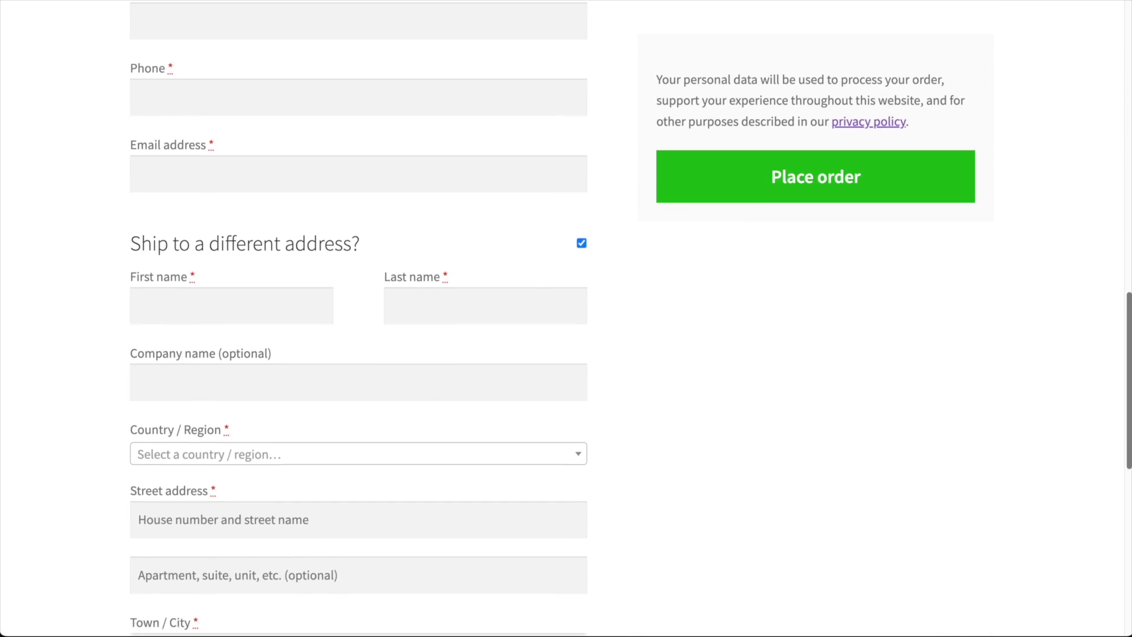
{"action": "scroll", "coordinate": [550, 557], "scroll_direction": "down", "scroll_amount": 2}
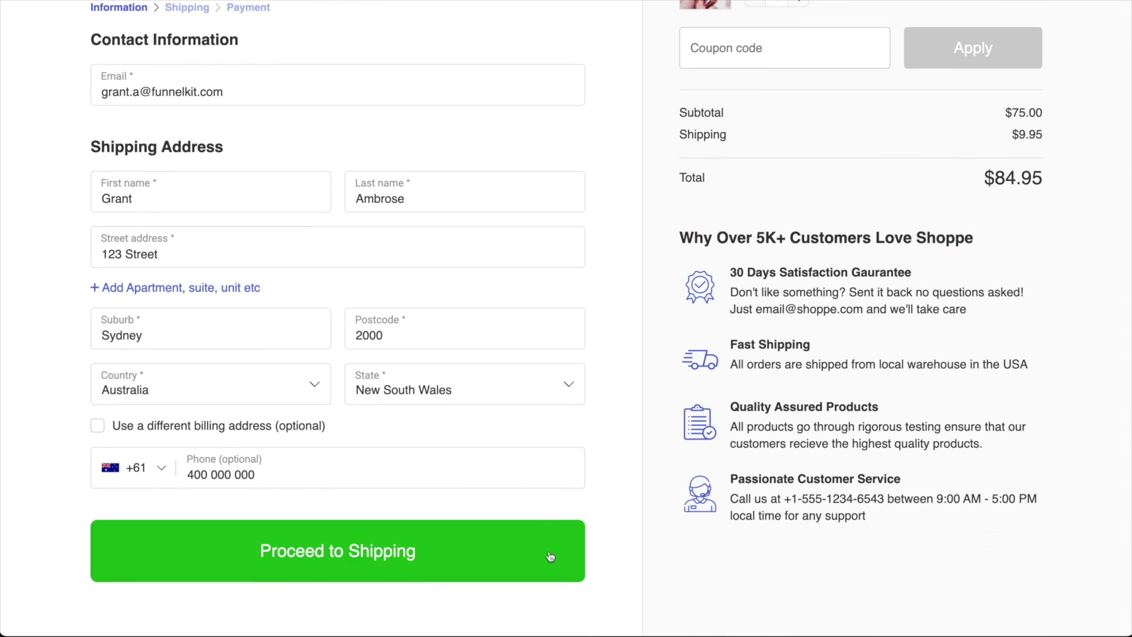
{"action": "left_click", "coordinate": [509, 557]}
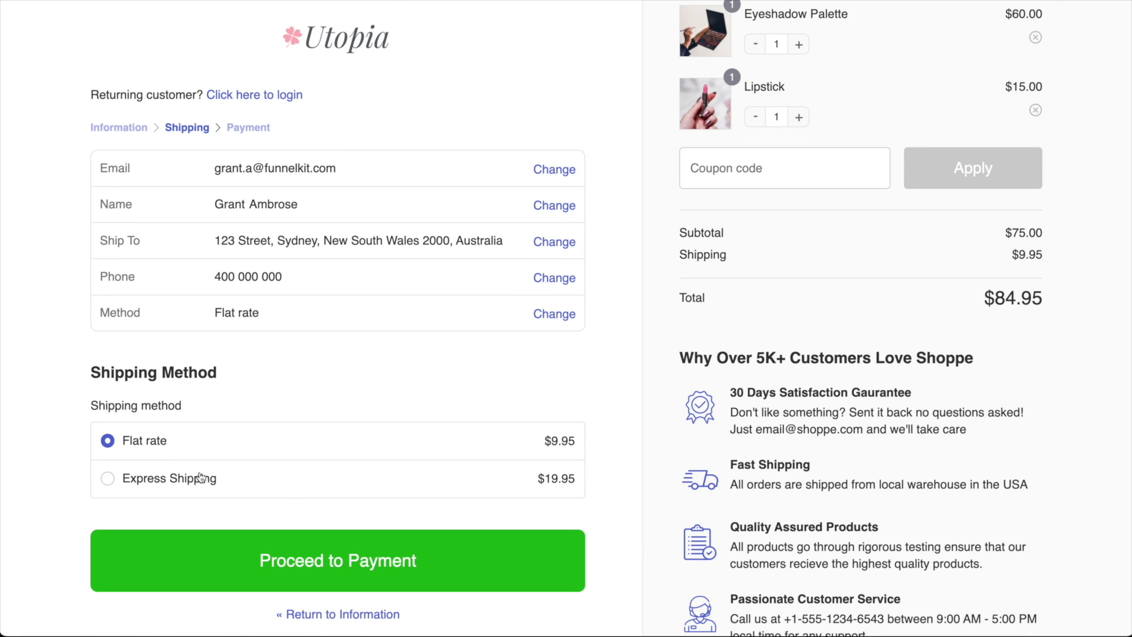
{"action": "left_click", "coordinate": [195, 479]}
{"action": "left_click", "coordinate": [194, 534]}
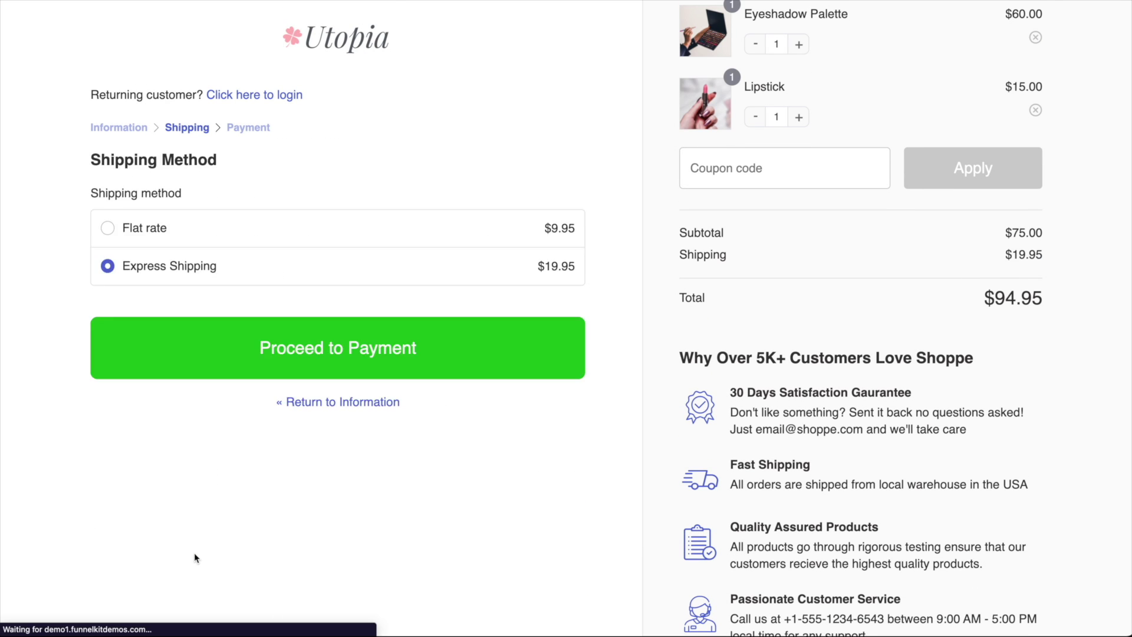
{"action": "type", "text": "42424242424242421231231"}
{"action": "scroll", "coordinate": [533, 513], "scroll_direction": "down", "scroll_amount": 3}
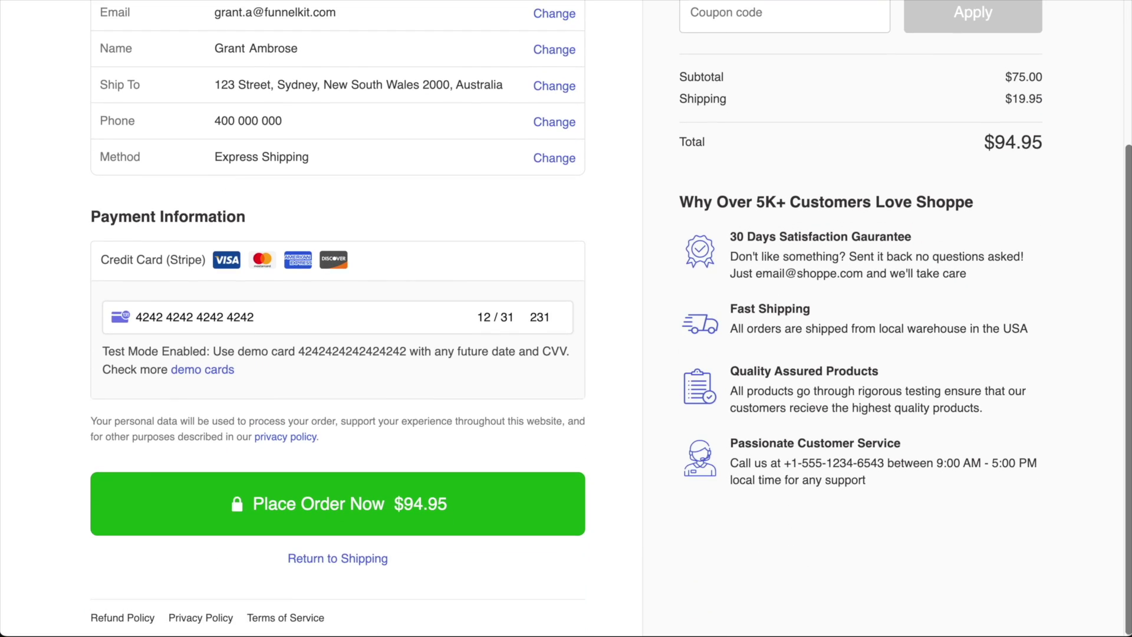
{"action": "left_click", "coordinate": [532, 512]}
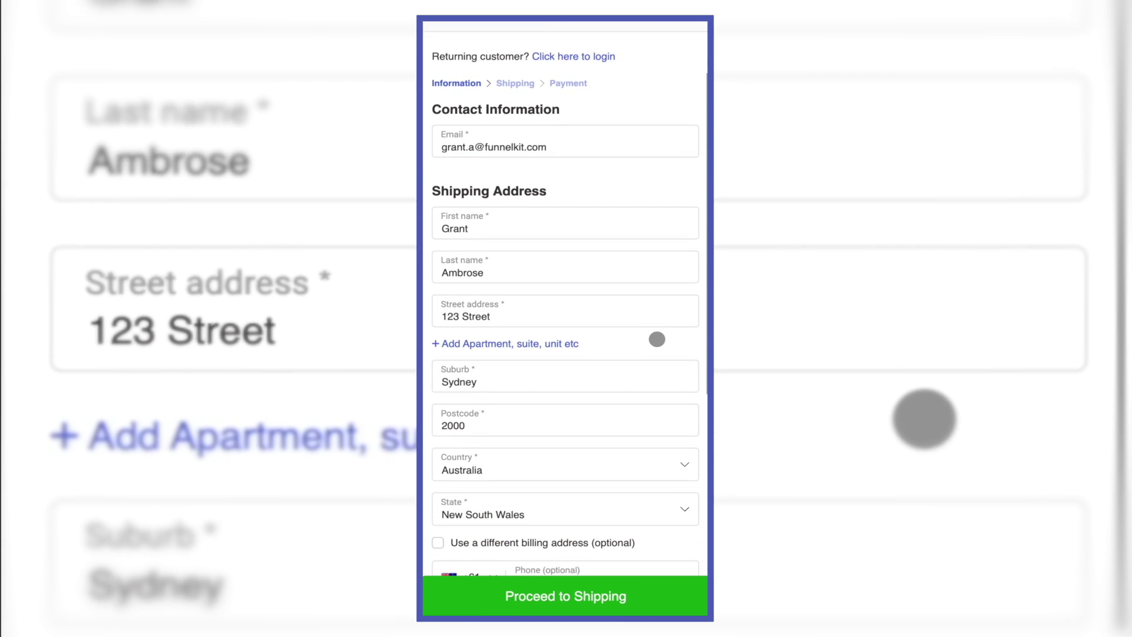
Step: Run the mobile preview through to payment with Express Shipping, then return to the three-step preview
{"action": "scroll", "coordinate": [657, 339], "scroll_direction": "down", "scroll_amount": 1}
{"action": "left_click", "coordinate": [677, 593]}
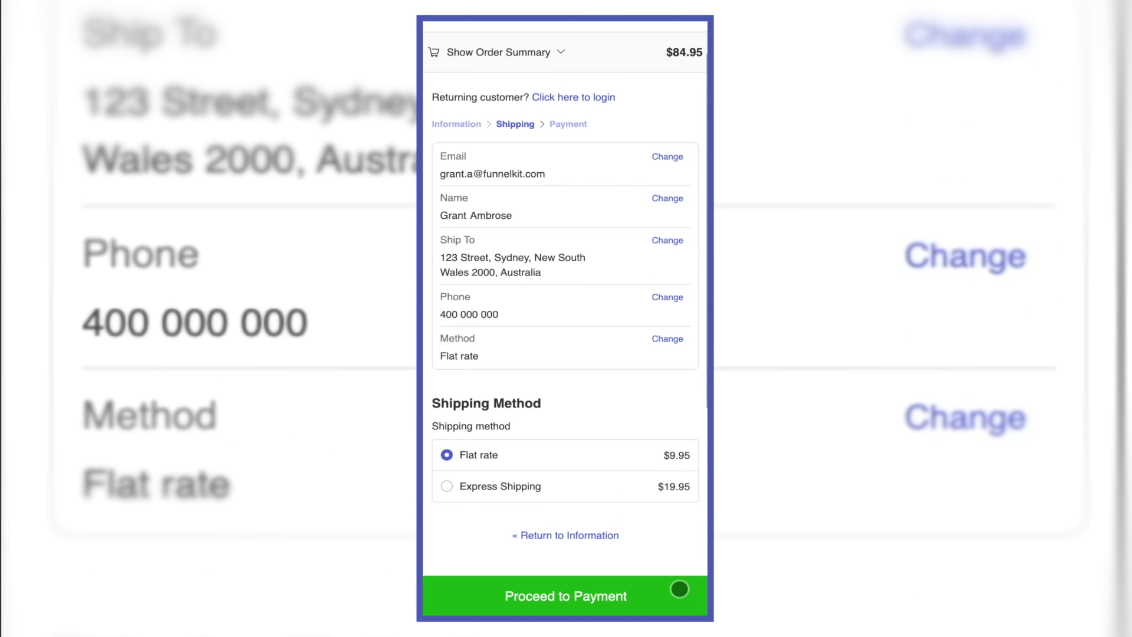
{"action": "left_click", "coordinate": [492, 494]}
{"action": "left_click", "coordinate": [480, 588]}
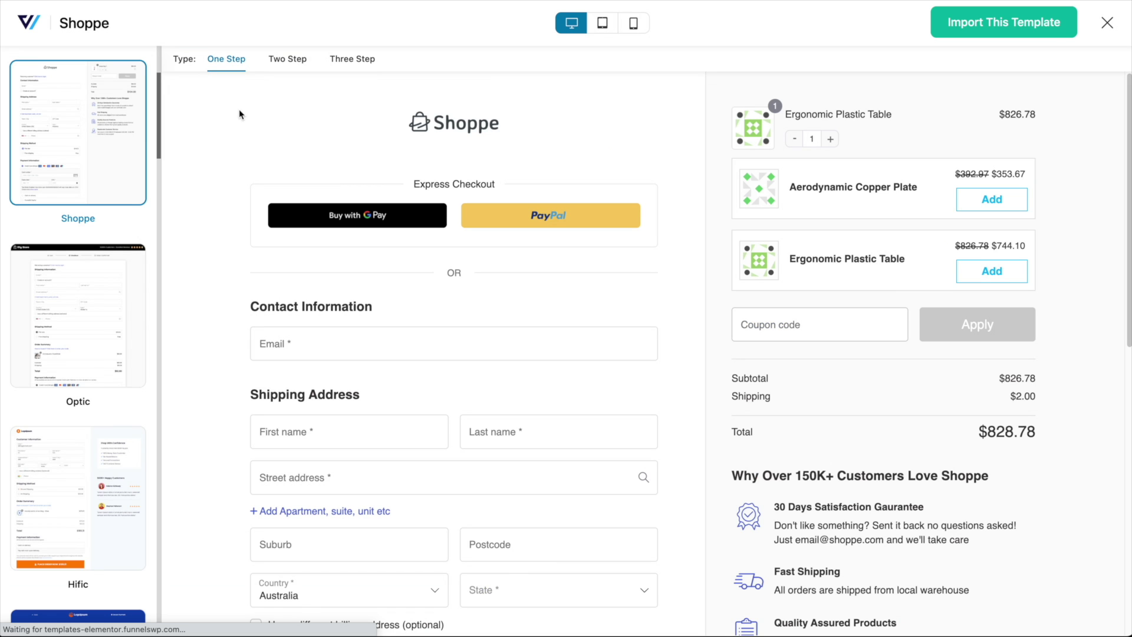
{"action": "left_click", "coordinate": [360, 66]}
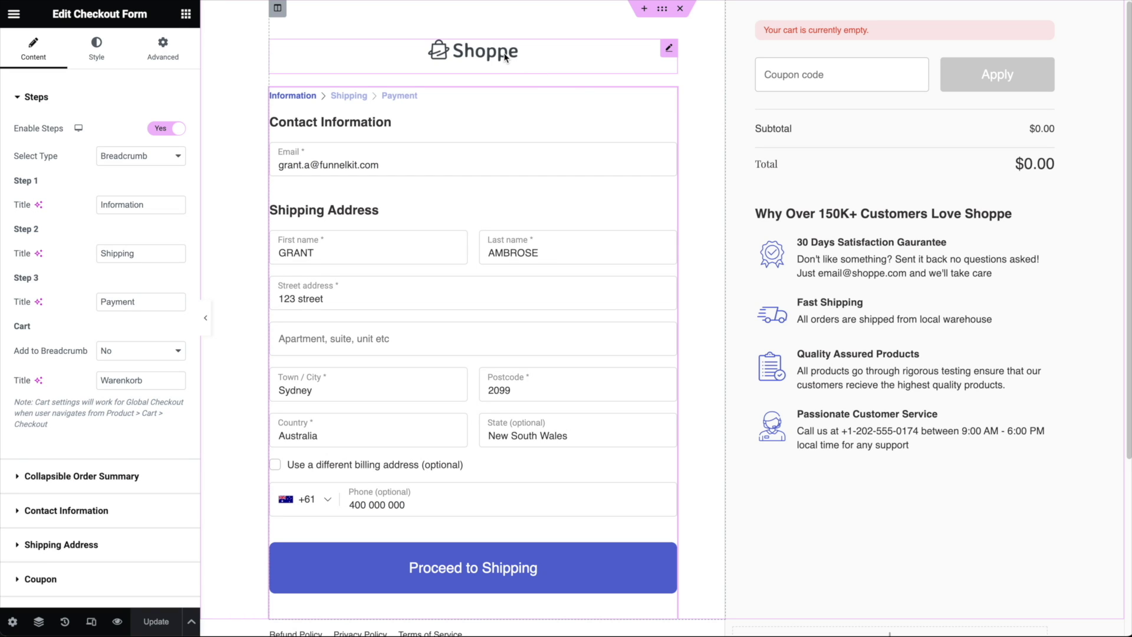
Step: Replace the store logo with the Utopia logo from the Media Library
{"action": "left_click", "coordinate": [505, 57]}
{"action": "left_click", "coordinate": [100, 180]}
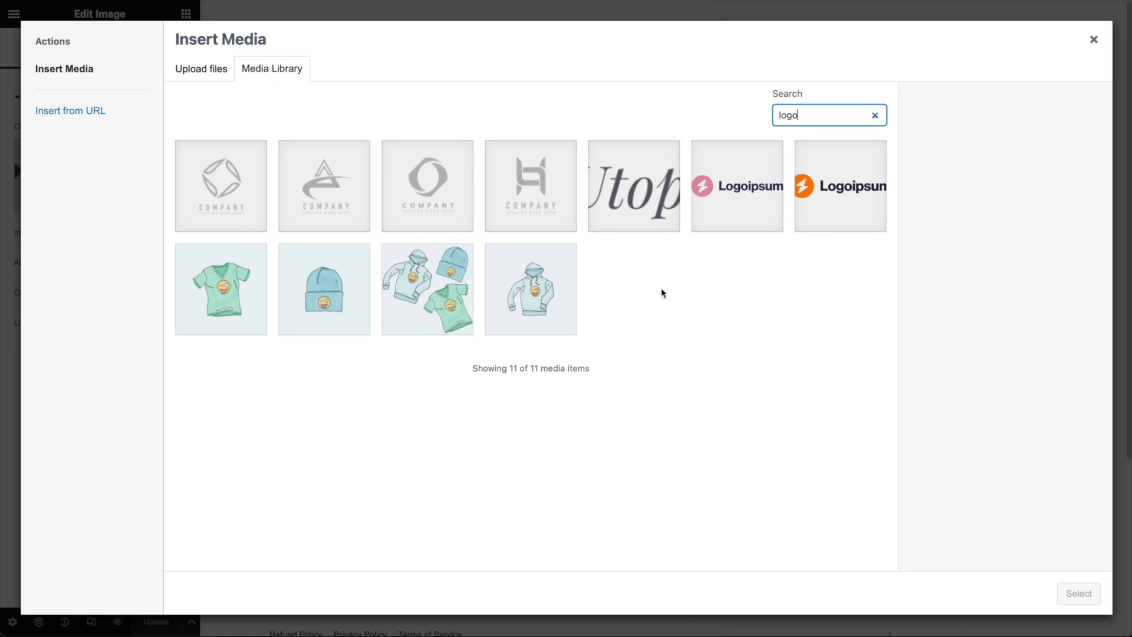
{"action": "left_click", "coordinate": [642, 213]}
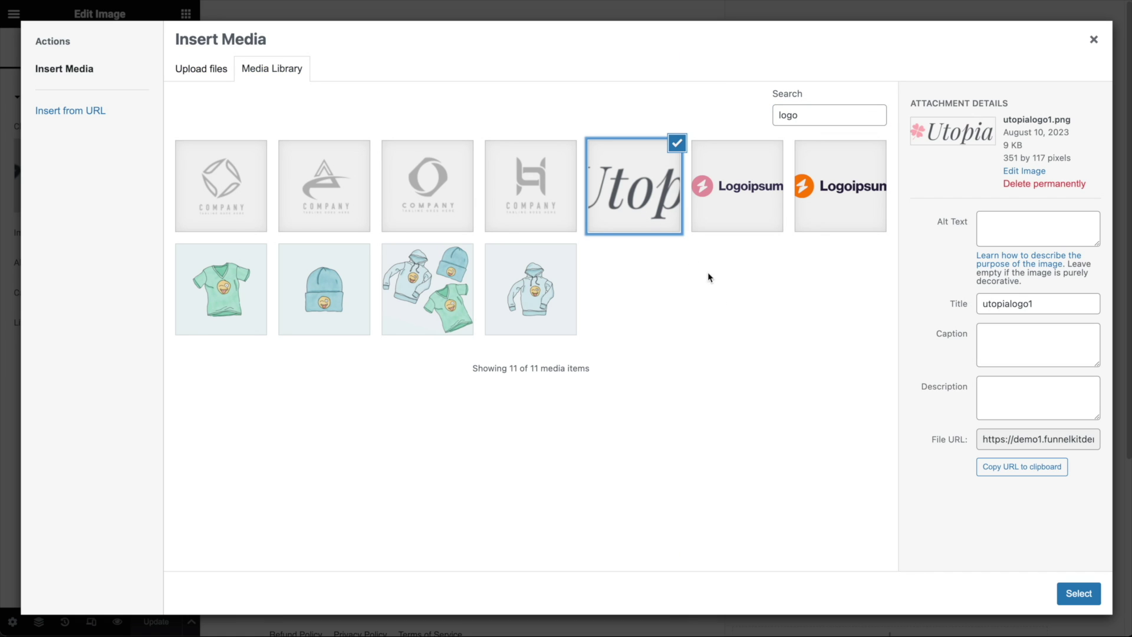
{"action": "left_click", "coordinate": [1074, 594]}
Step: Make the proceed button Green normal and edit the '5K+ Customers' heading and support phone number
{"action": "left_click", "coordinate": [156, 146]}
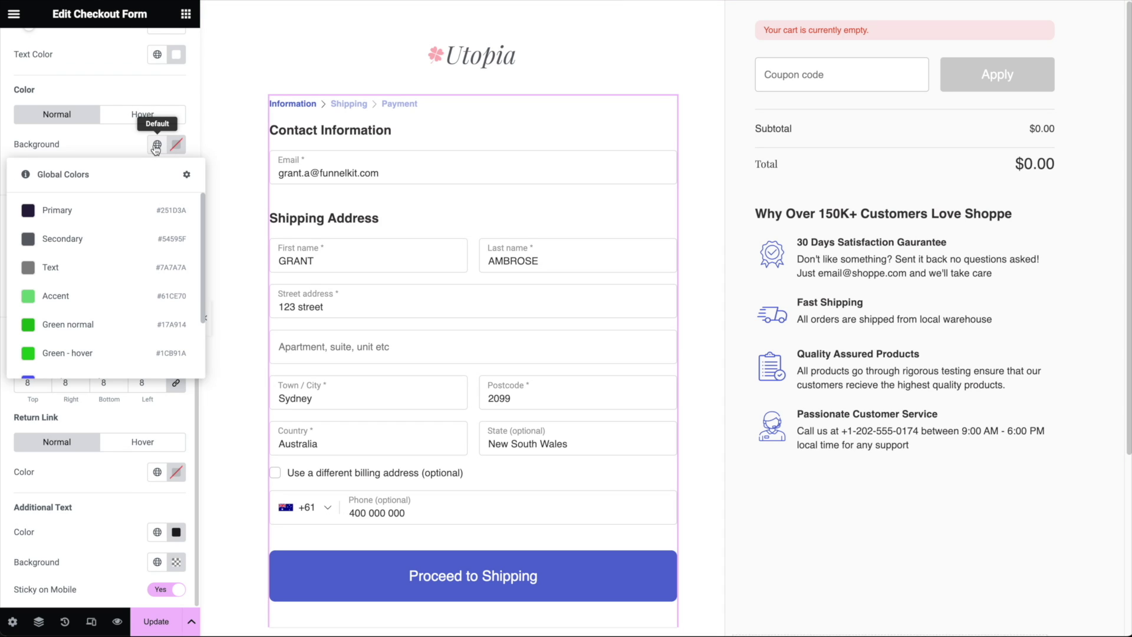
{"action": "left_click", "coordinate": [111, 320]}
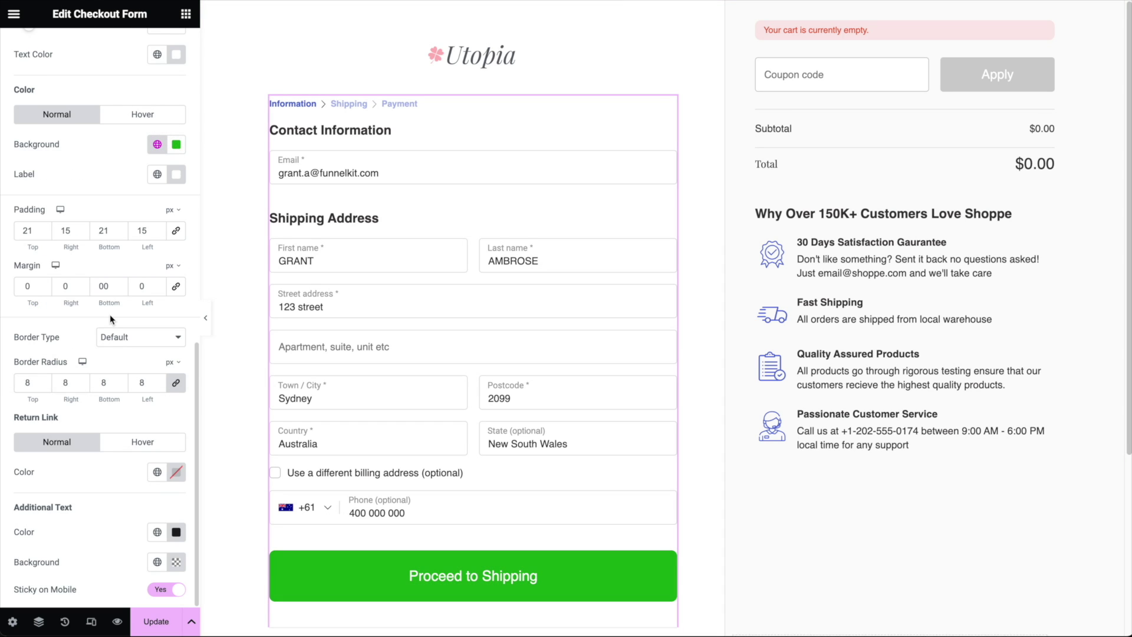
{"action": "left_click", "coordinate": [830, 213]}
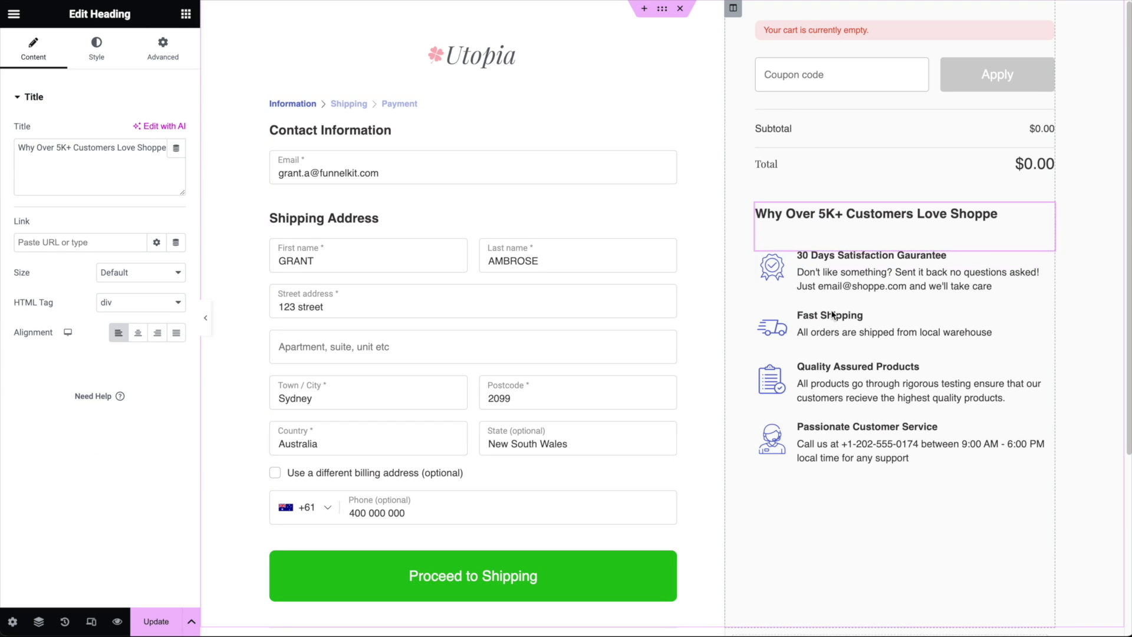
{"action": "left_click", "coordinate": [869, 439]}
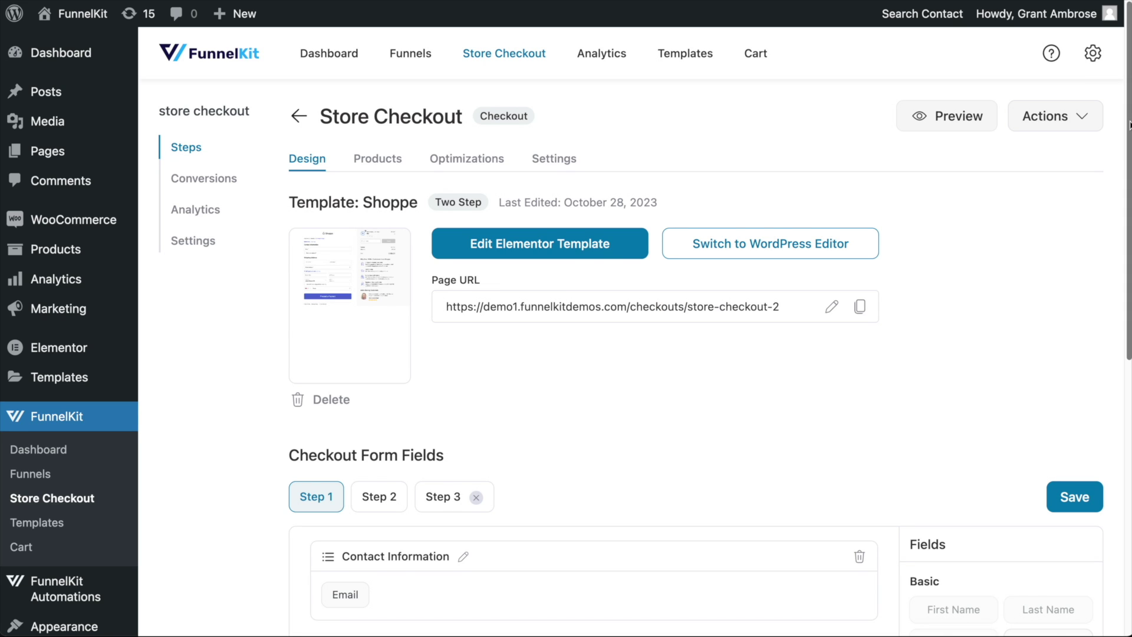
Step: Give the Phone field the placeholder 'Your best contact number'
{"action": "scroll", "coordinate": [648, 353], "scroll_direction": "down", "scroll_amount": 3}
{"action": "scroll", "coordinate": [648, 354], "scroll_direction": "down", "scroll_amount": 3}
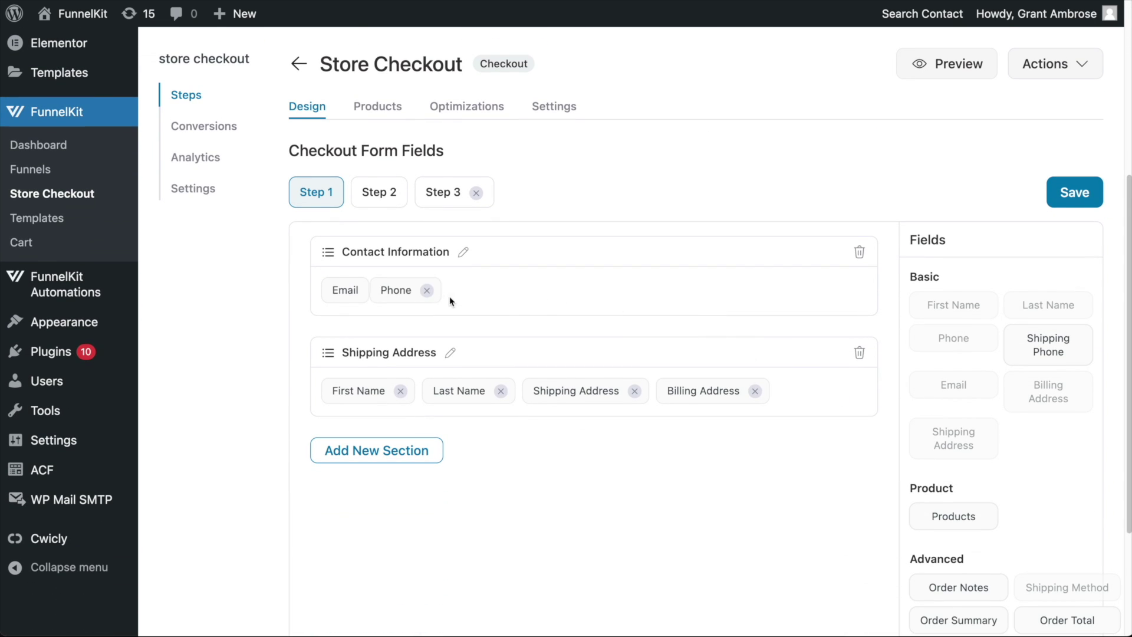
{"action": "left_click", "coordinate": [411, 291]}
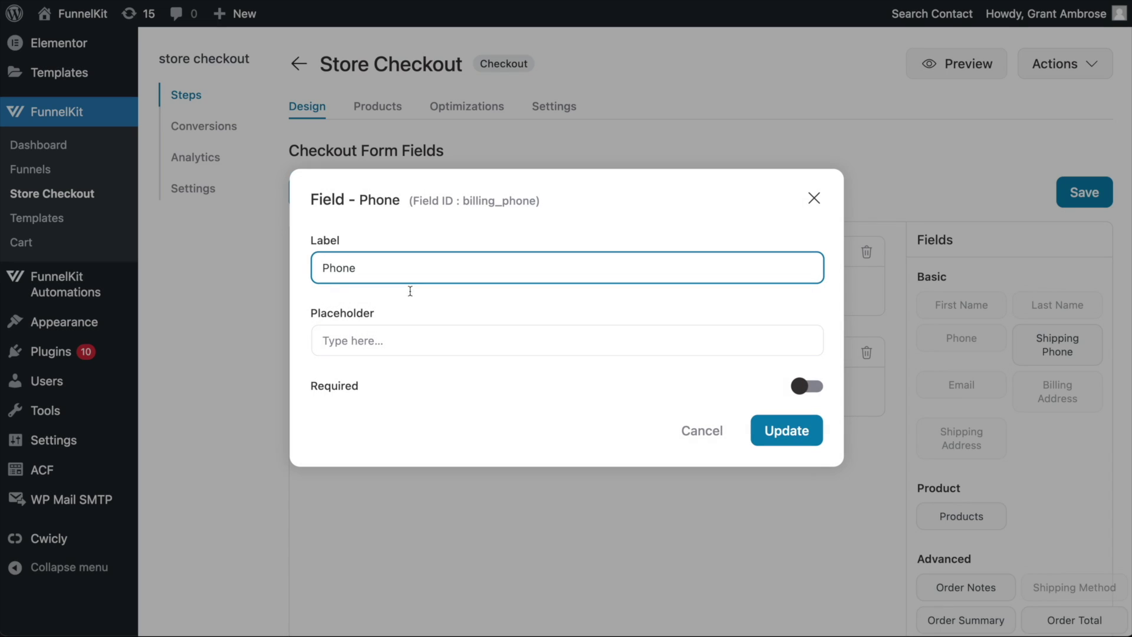
{"action": "key", "text": "Tab"}
{"action": "type", "text": "Your best contact number"}
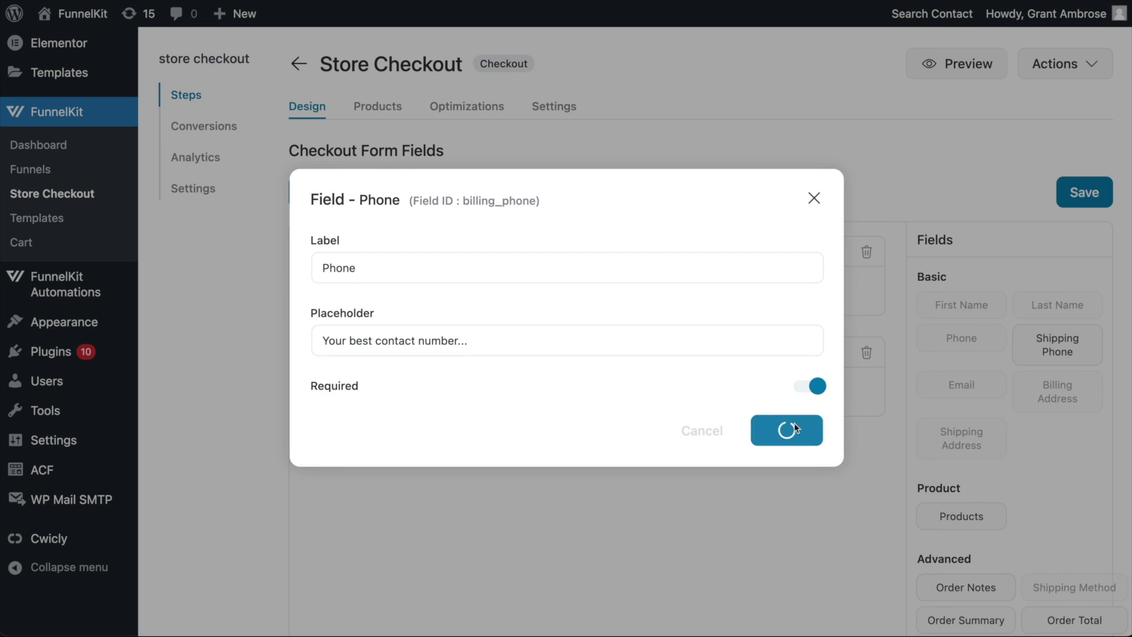
{"action": "scroll", "coordinate": [796, 428], "scroll_direction": "down", "scroll_amount": 3}
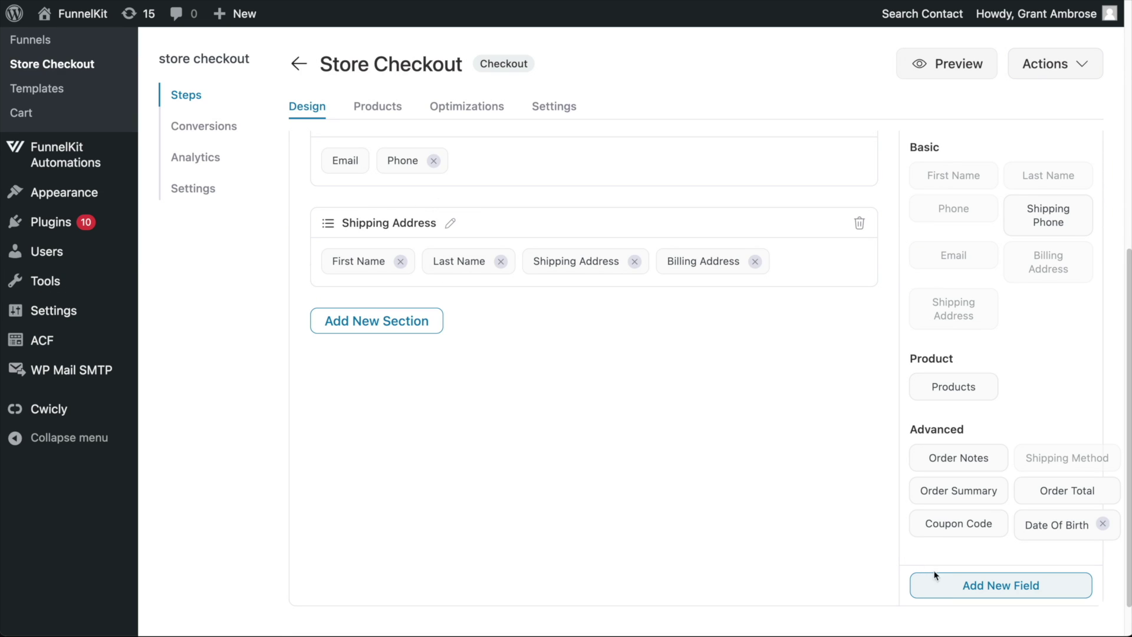
Step: Browse the field types in the Add New Field window, then close it without adding one
{"action": "left_click", "coordinate": [945, 583]}
{"action": "left_click", "coordinate": [563, 122]}
{"action": "scroll", "coordinate": [818, 186], "scroll_direction": "down", "scroll_amount": 1}
{"action": "scroll", "coordinate": [818, 187], "scroll_direction": "down", "scroll_amount": 1}
{"action": "left_click_drag", "start_coordinate": [818, 187], "coordinate": [820, 234]}
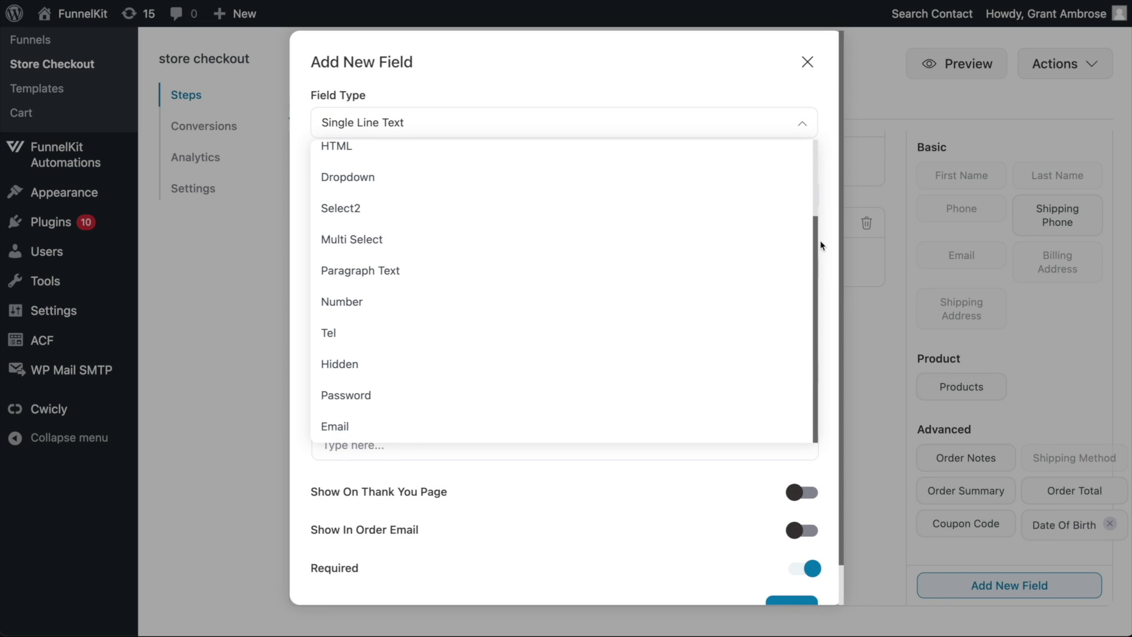
{"action": "key", "text": "Escape"}
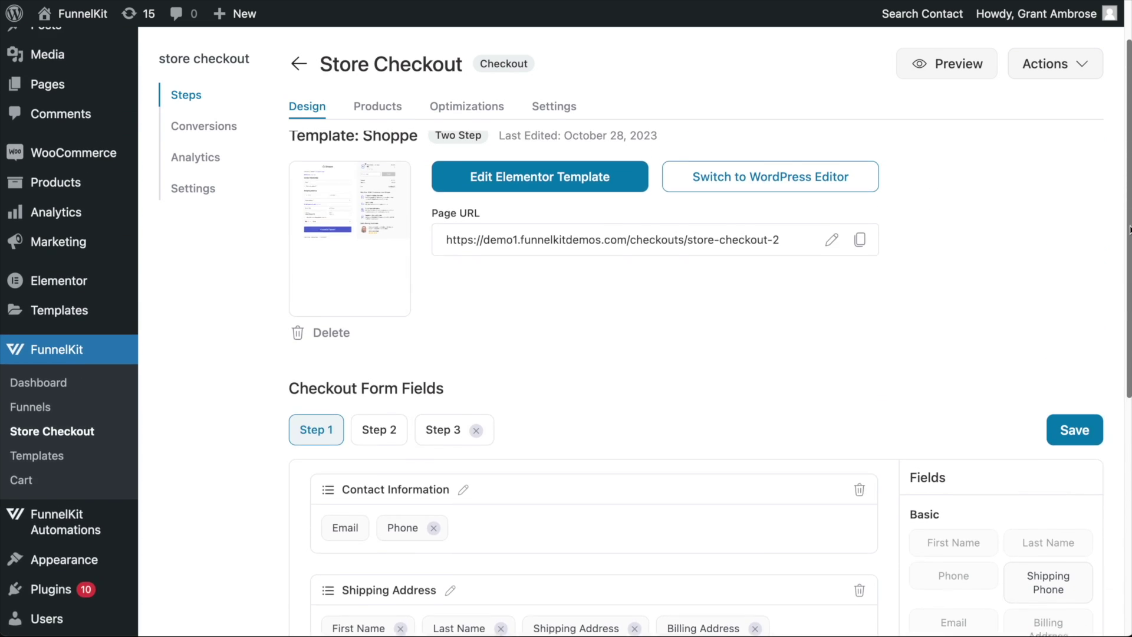
{"action": "left_click_drag", "start_coordinate": [1125, 356], "coordinate": [1125, 180]}
Step: Turn on Express Checkout Buttons, Inline Field Validation and Google Address Autocompletion under Optimizations
{"action": "left_click", "coordinate": [477, 166]}
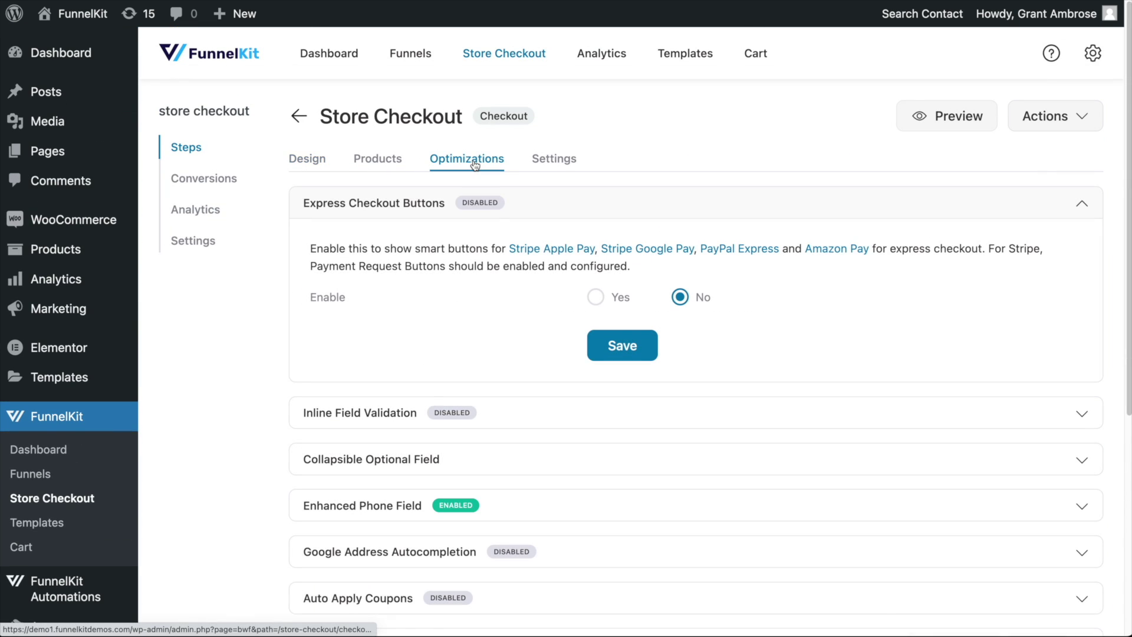
{"action": "left_click", "coordinate": [596, 298]}
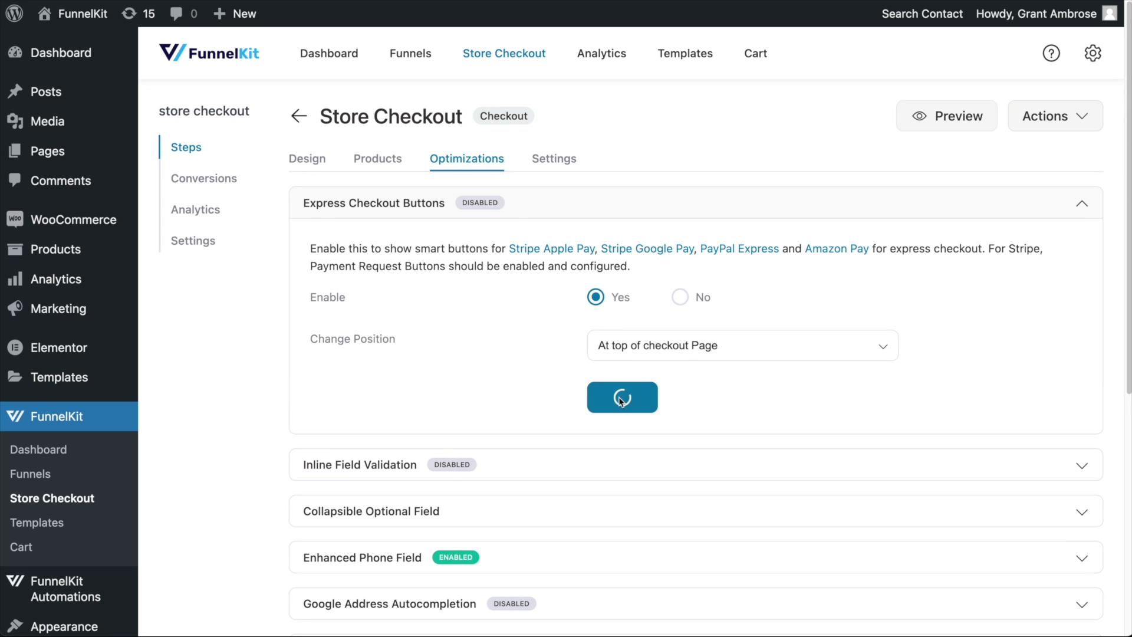
{"action": "left_click", "coordinate": [590, 215]}
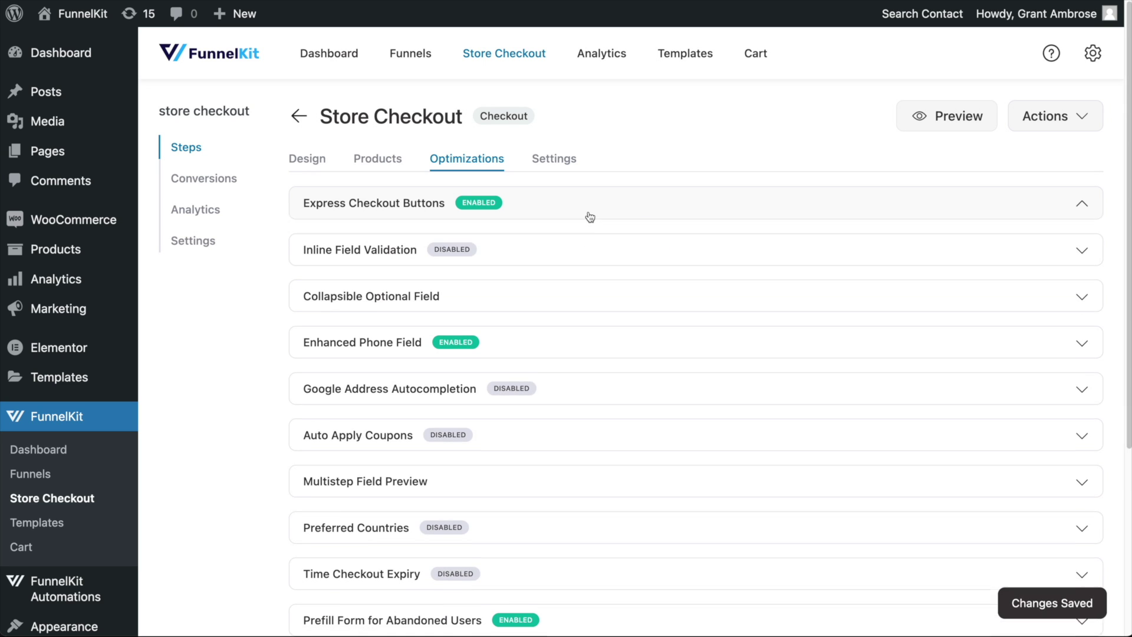
{"action": "left_click", "coordinate": [592, 253]}
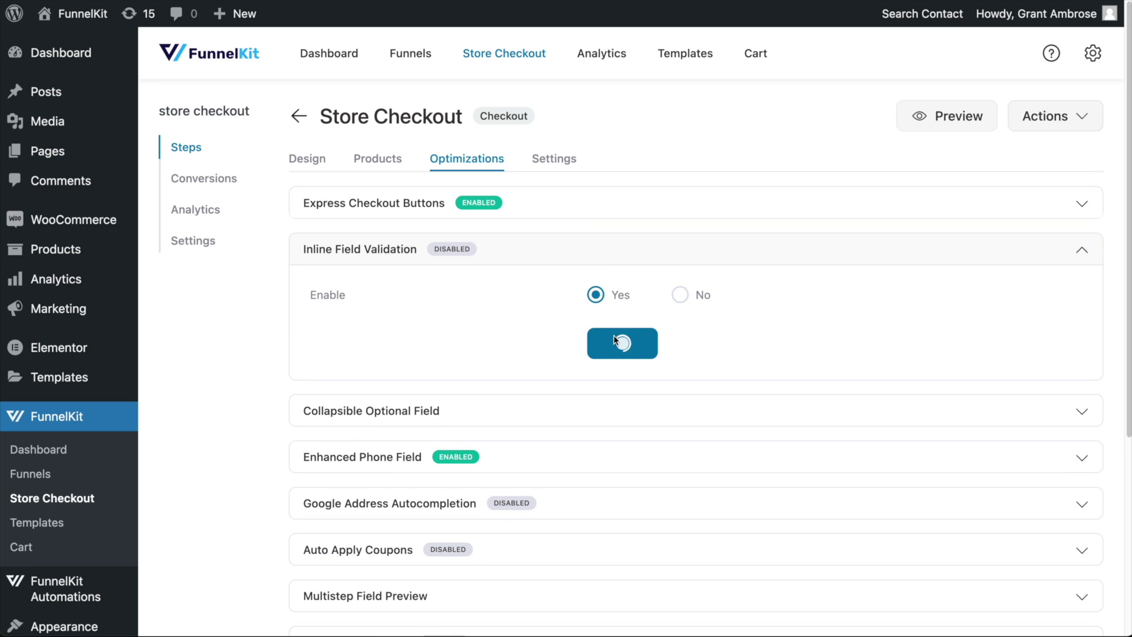
{"action": "left_click", "coordinate": [584, 250]}
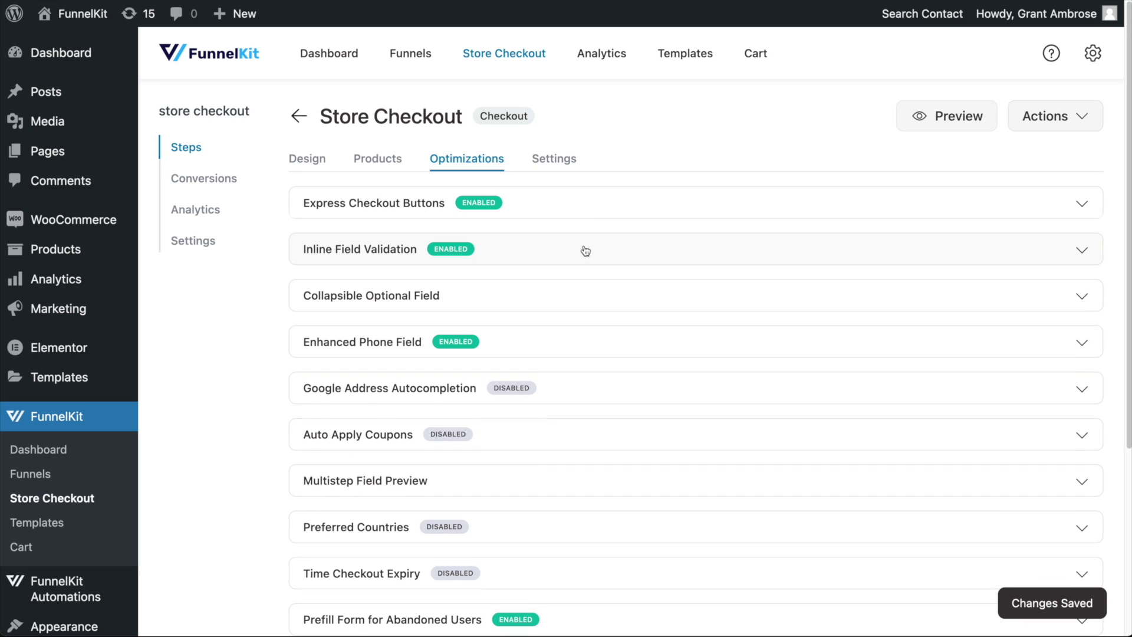
{"action": "left_click", "coordinate": [593, 392]}
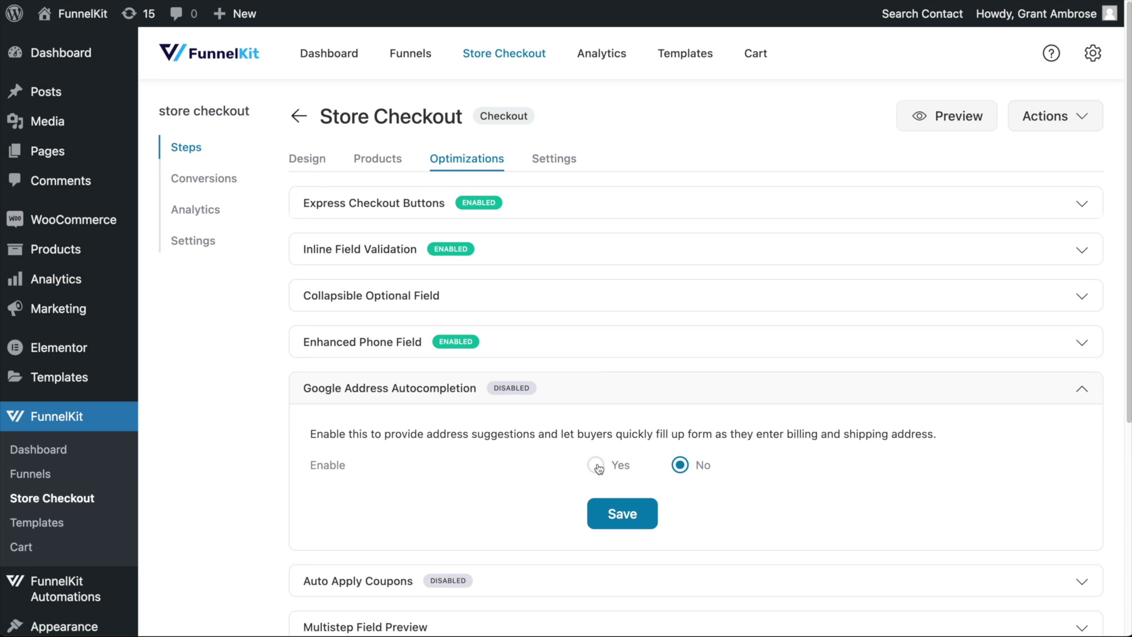
{"action": "left_click", "coordinate": [597, 466]}
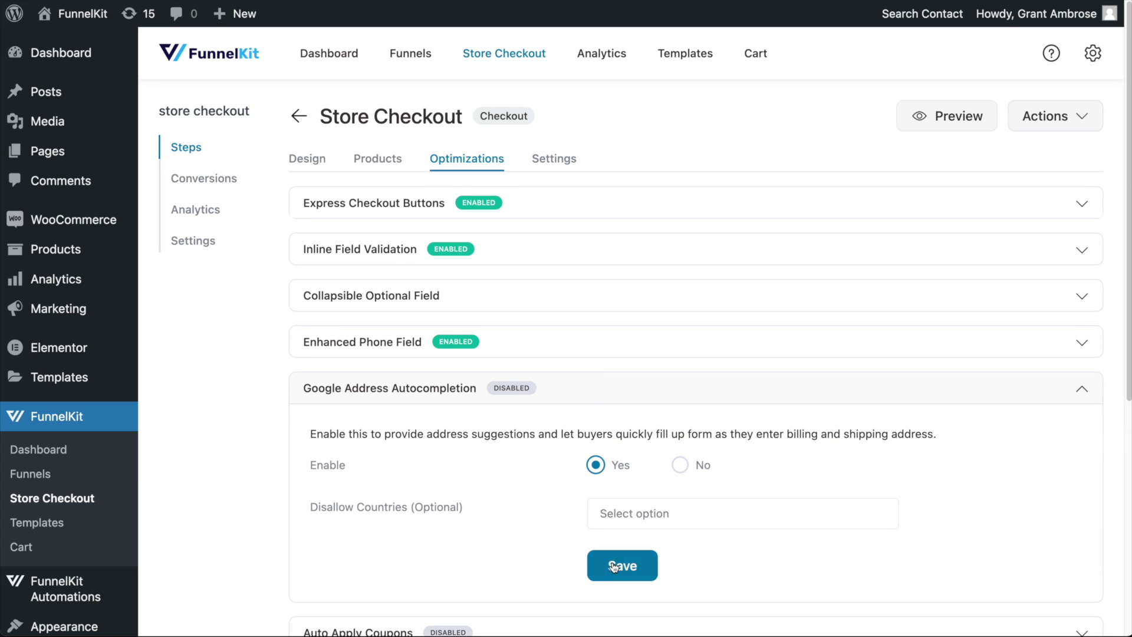
{"action": "left_click", "coordinate": [558, 401]}
Step: Place the Checkout Form widget onto the Elementor page
{"action": "left_click_drag", "start_coordinate": [1129, 154], "coordinate": [1129, 229]}
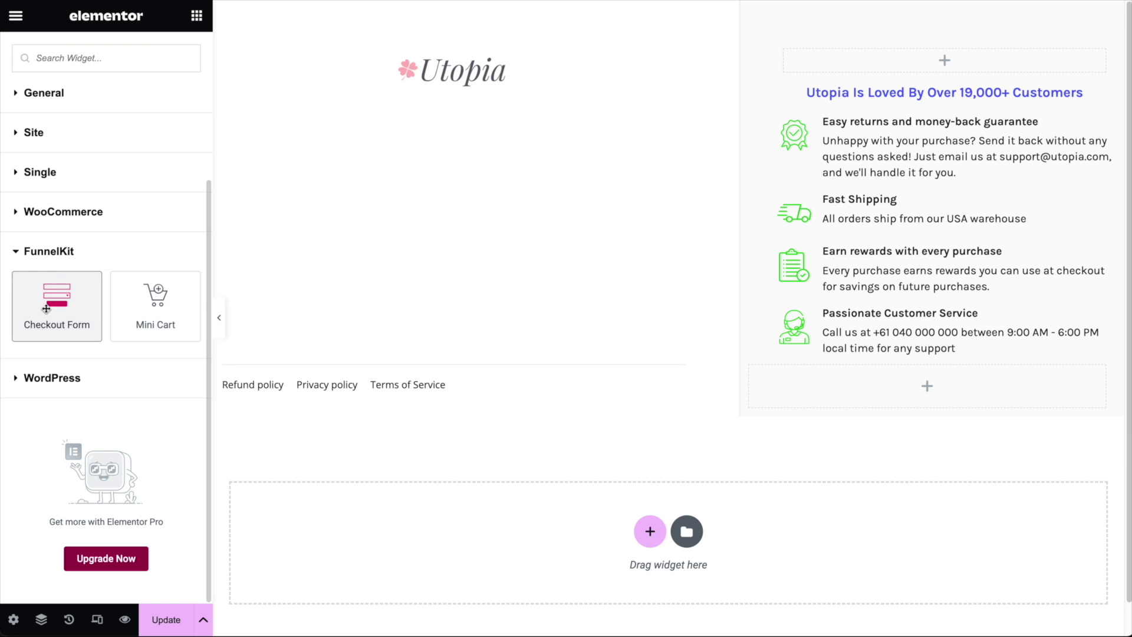
{"action": "left_click_drag", "start_coordinate": [56, 301], "coordinate": [480, 89]}
{"action": "left_click", "coordinate": [196, 15]}
Step: Add the Mini Cart to the right column and click through the demo checkout's shipping and payment steps
{"action": "left_click_drag", "start_coordinate": [155, 306], "coordinate": [870, 71]}
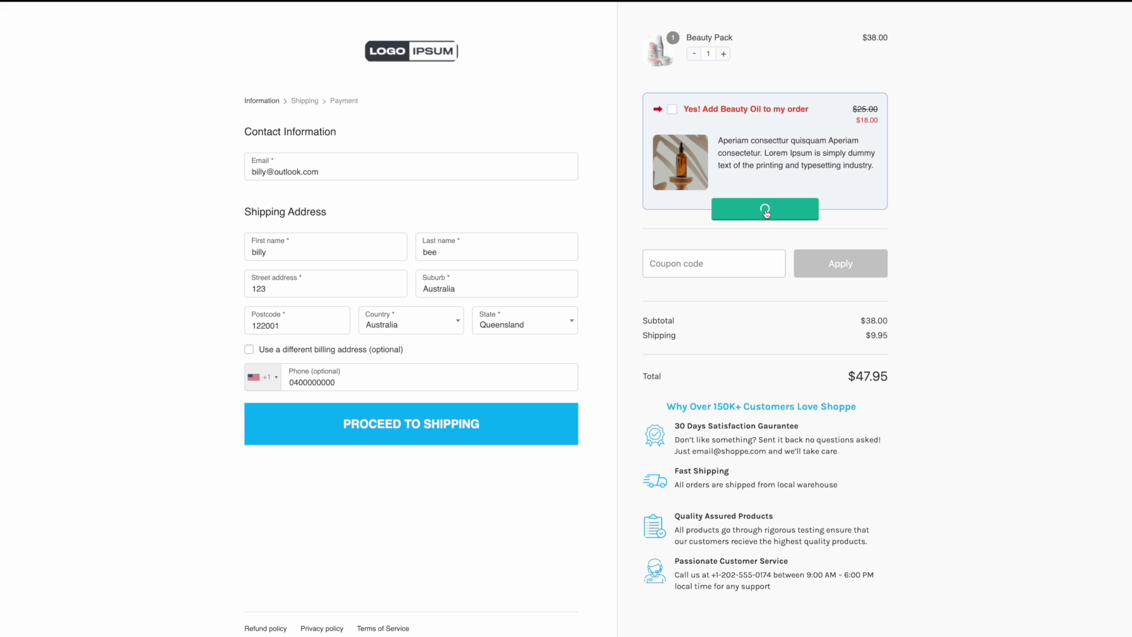
{"action": "left_click", "coordinate": [463, 423]}
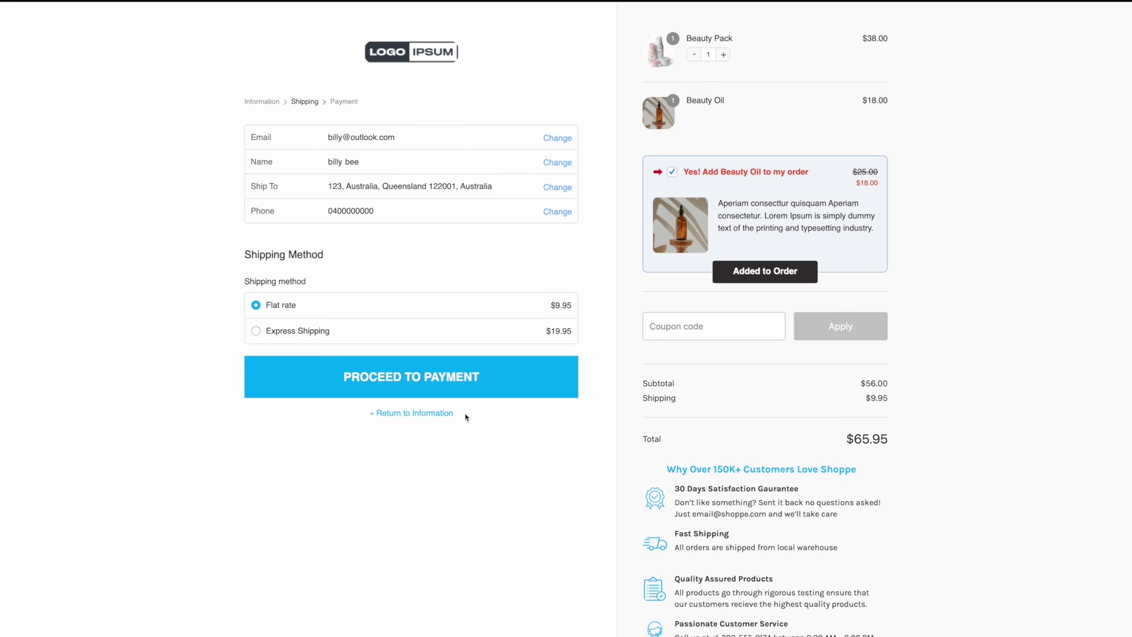
{"action": "left_click", "coordinate": [470, 383]}
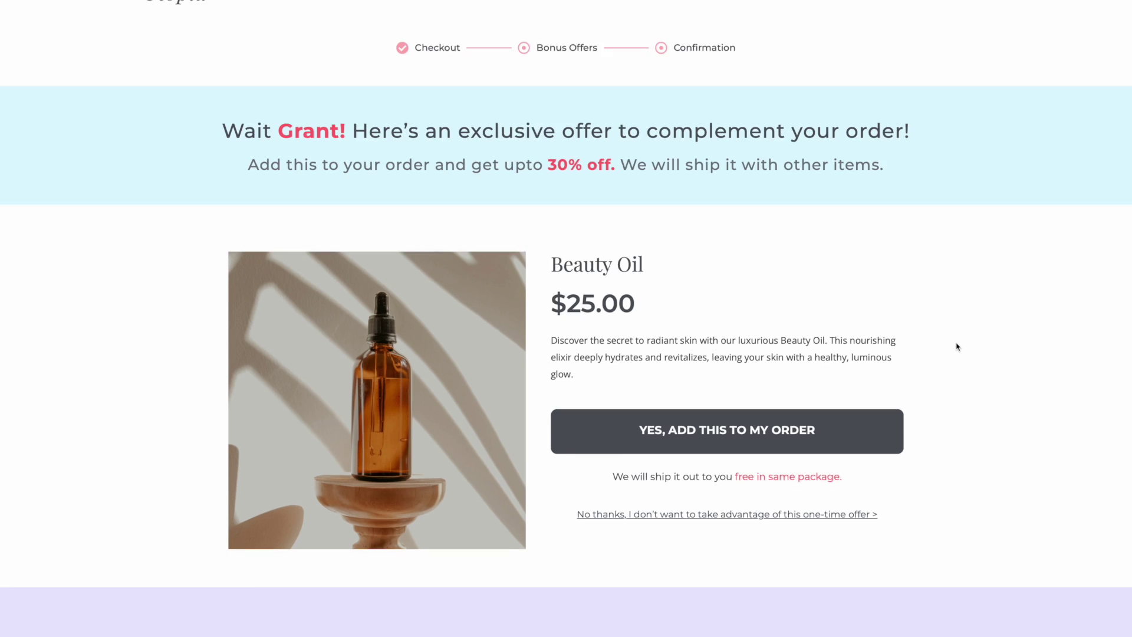
Step: Review the $25 Beauty Oil upsell page, then paste the funnelkit.com/exclusive-offer/ address
{"action": "scroll", "coordinate": [957, 346], "scroll_direction": "down", "scroll_amount": 3}
{"action": "scroll", "coordinate": [956, 347], "scroll_direction": "down", "scroll_amount": 5}
{"action": "scroll", "coordinate": [957, 347], "scroll_direction": "down", "scroll_amount": 6}
{"action": "scroll", "coordinate": [956, 347], "scroll_direction": "down", "scroll_amount": 3}
{"action": "scroll", "coordinate": [957, 347], "scroll_direction": "up", "scroll_amount": 5}
{"action": "scroll", "coordinate": [955, 346], "scroll_direction": "up", "scroll_amount": 10}
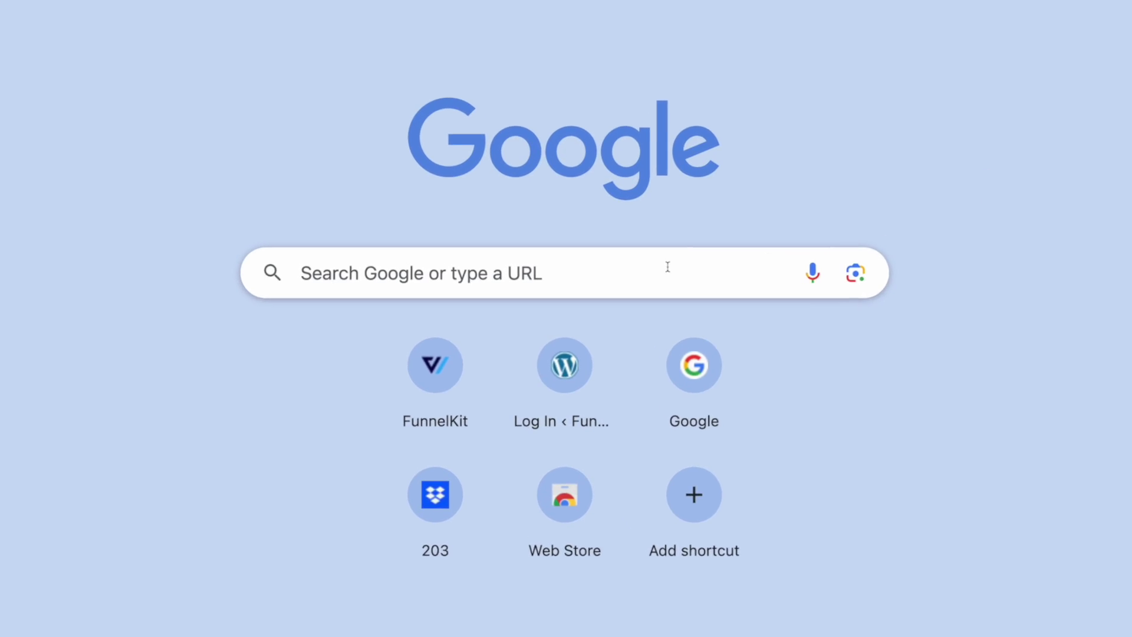
{"action": "left_click", "coordinate": [687, 263]}
{"action": "type", "text": "https://funnelkit.com/exclusive-offer/"}
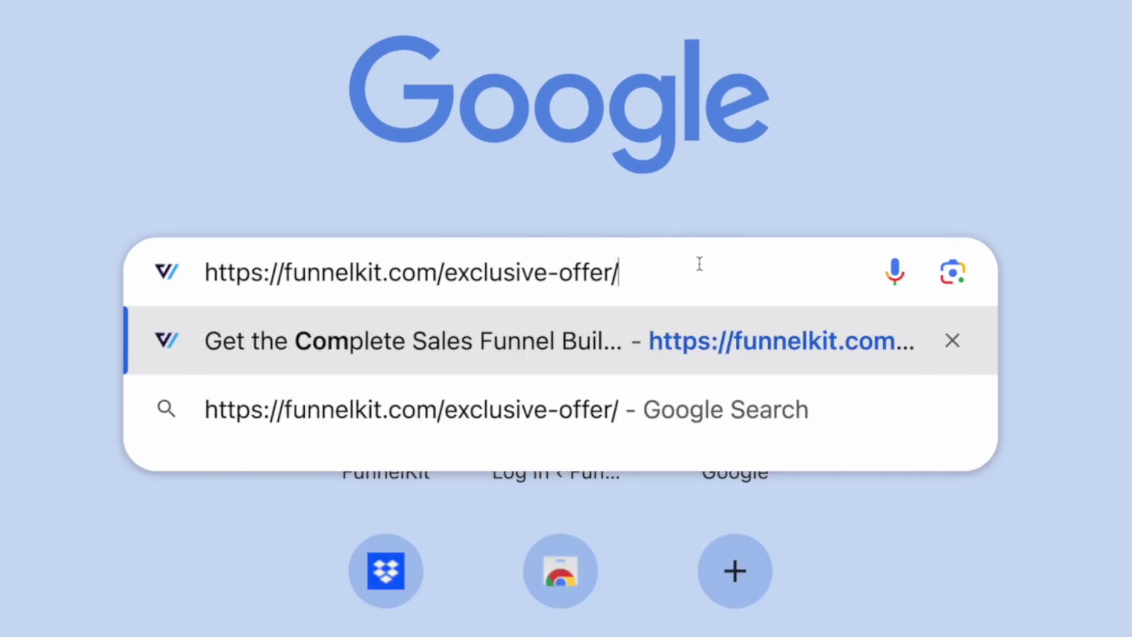